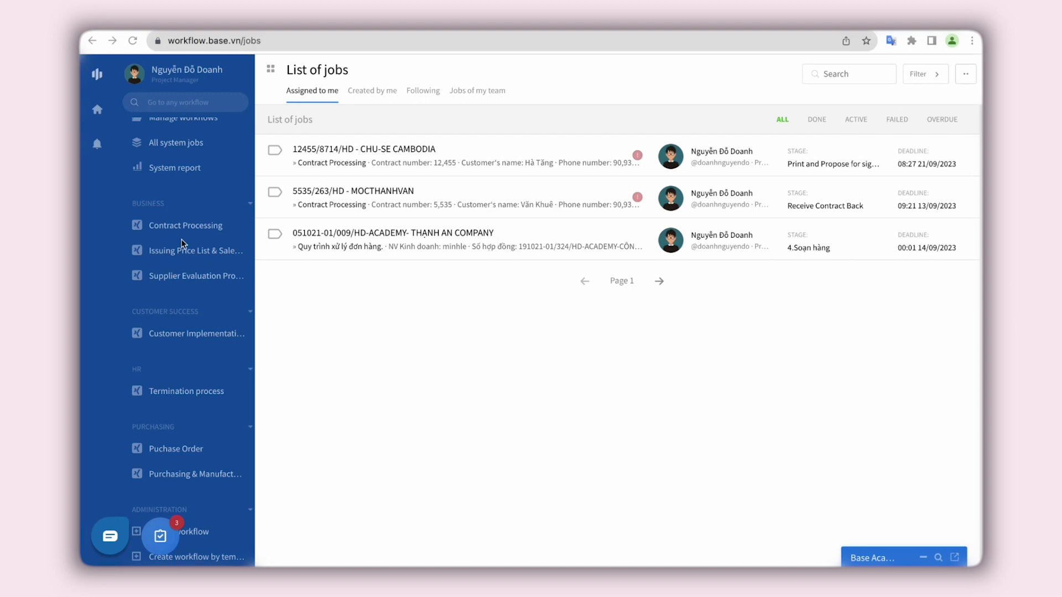
# Step: Open the Contract Processing board and scroll right through its stages to Done, then back left
pyautogui.click(188, 225)
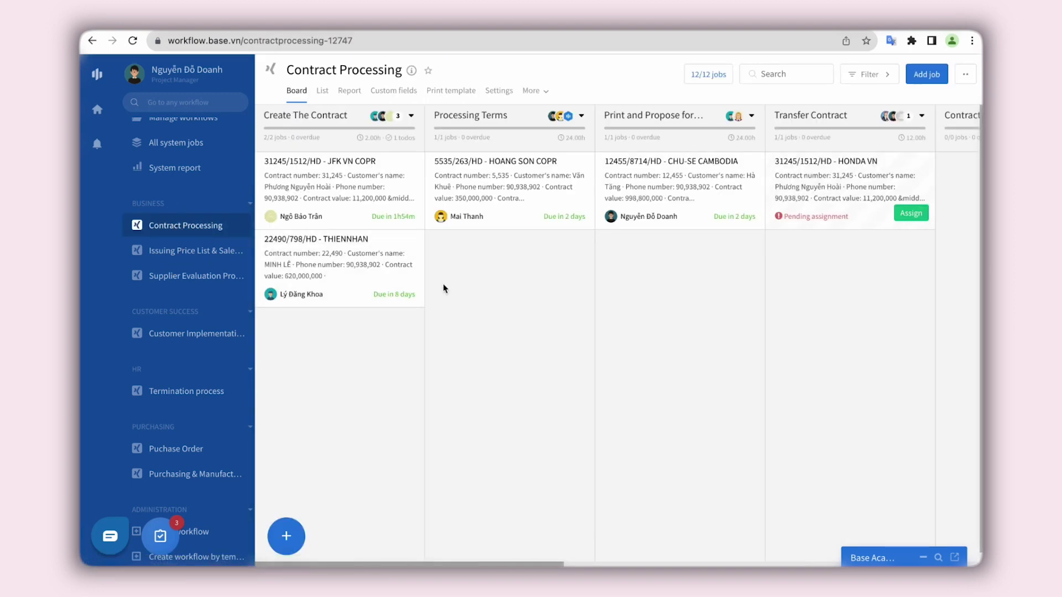
pyautogui.hscroll(5, 444, 288)
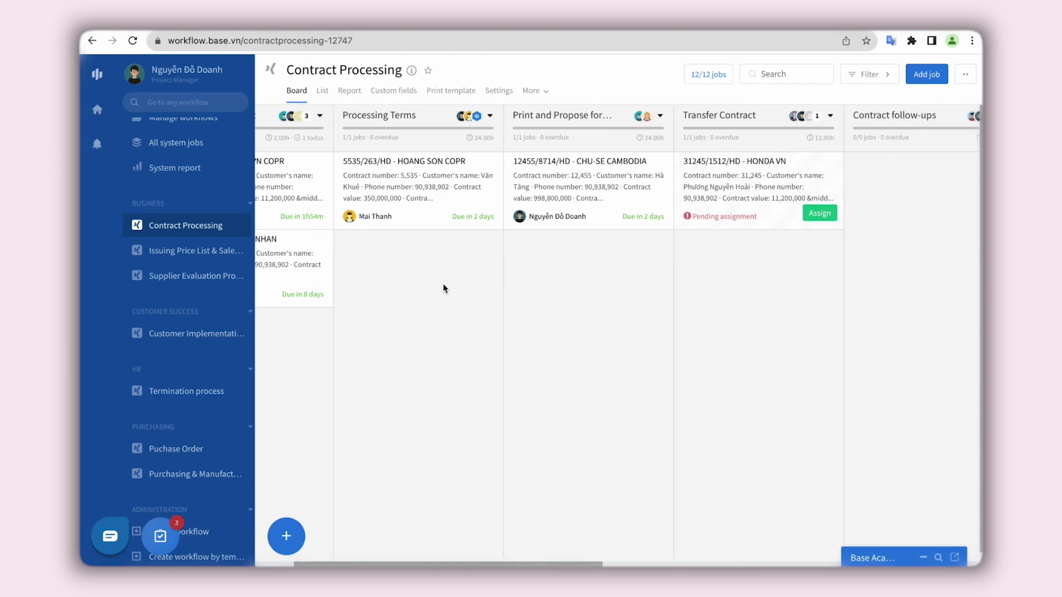
pyautogui.hscroll(4, 444, 288)
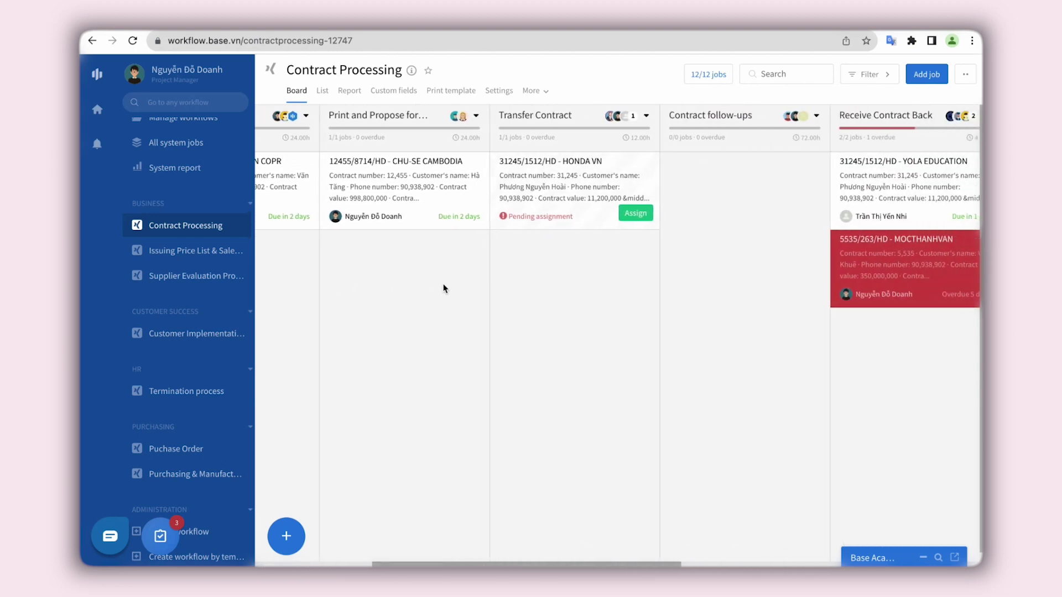
pyautogui.hscroll(5, 444, 288)
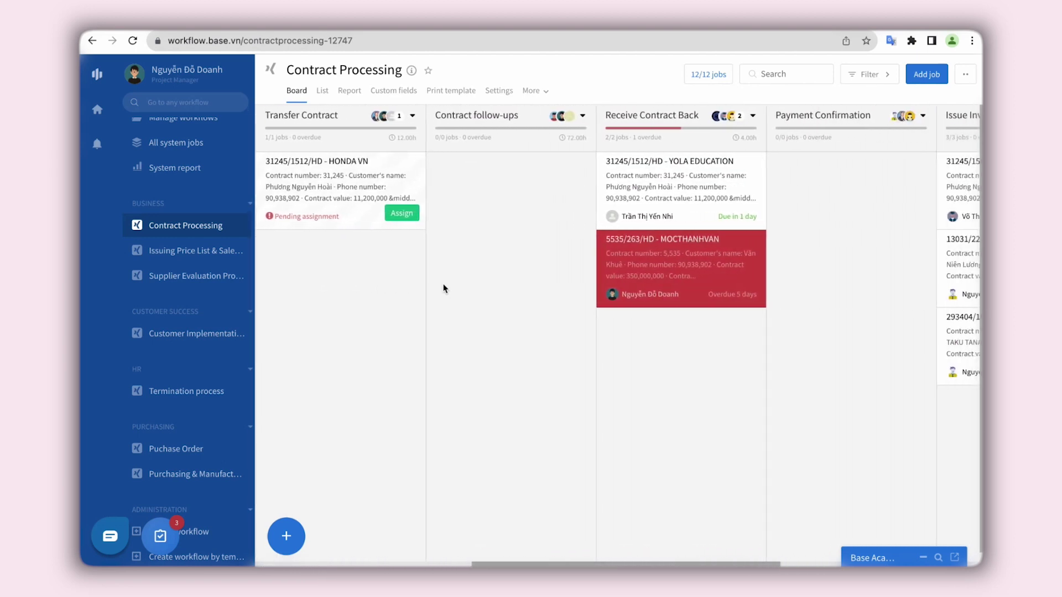
pyautogui.hscroll(3, 443, 288)
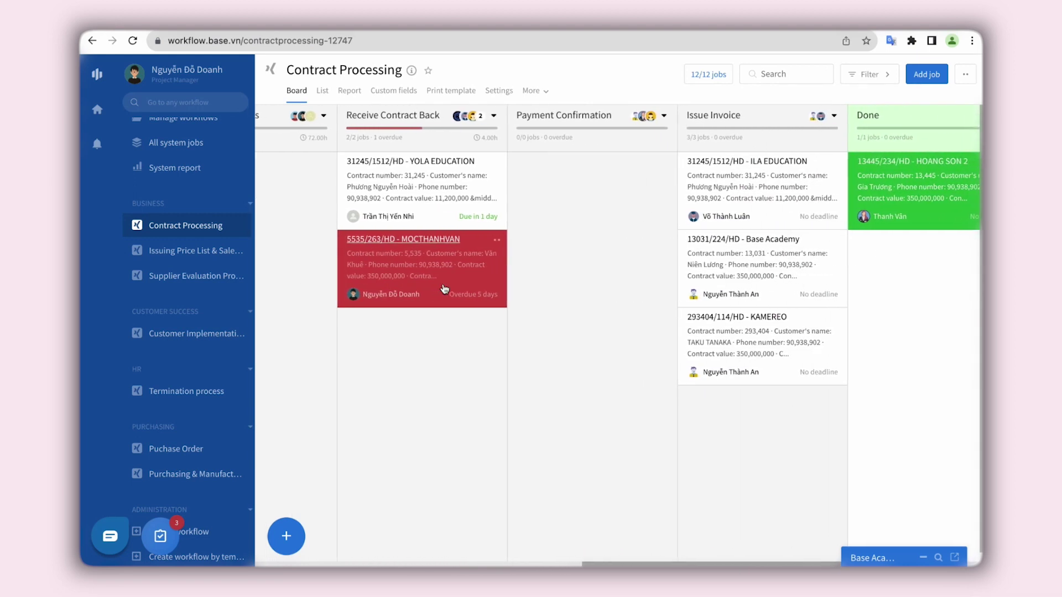
pyautogui.hscroll(-10, 443, 288)
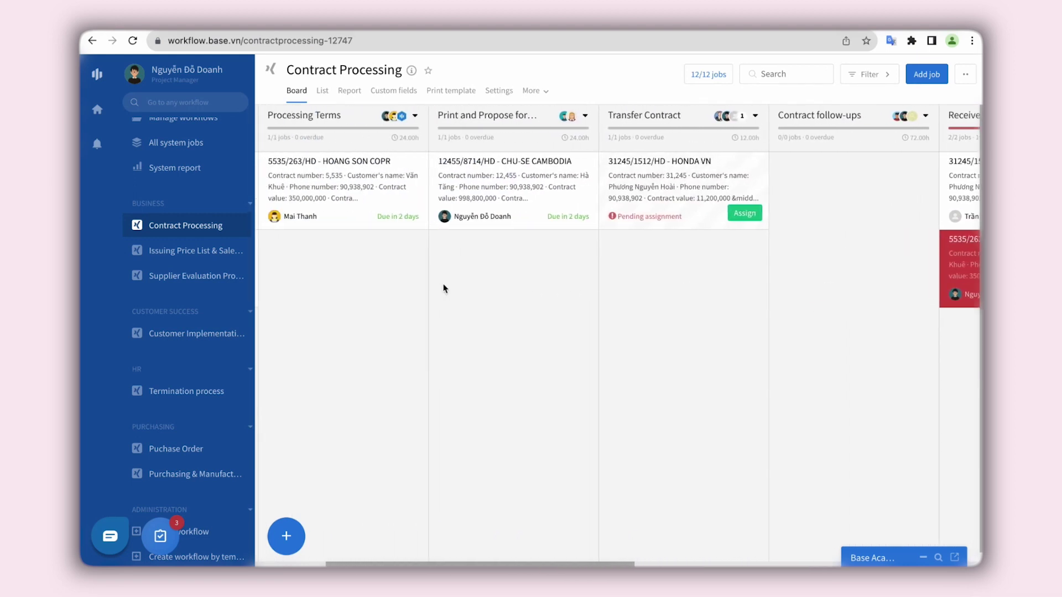
pyautogui.hscroll(-3, 444, 288)
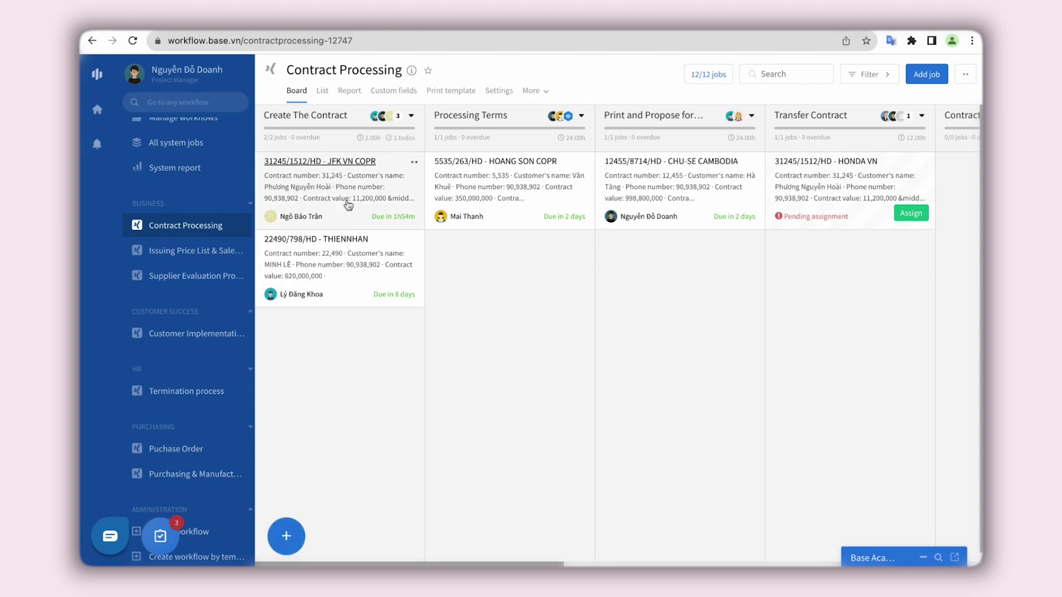
pyautogui.click(286, 536)
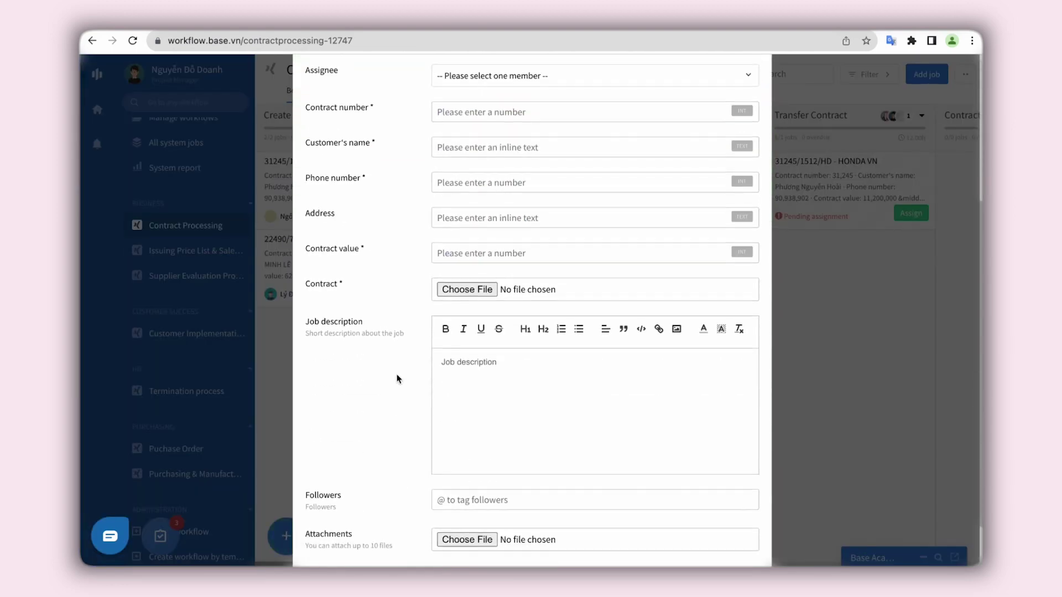
pyautogui.click(760, 101)
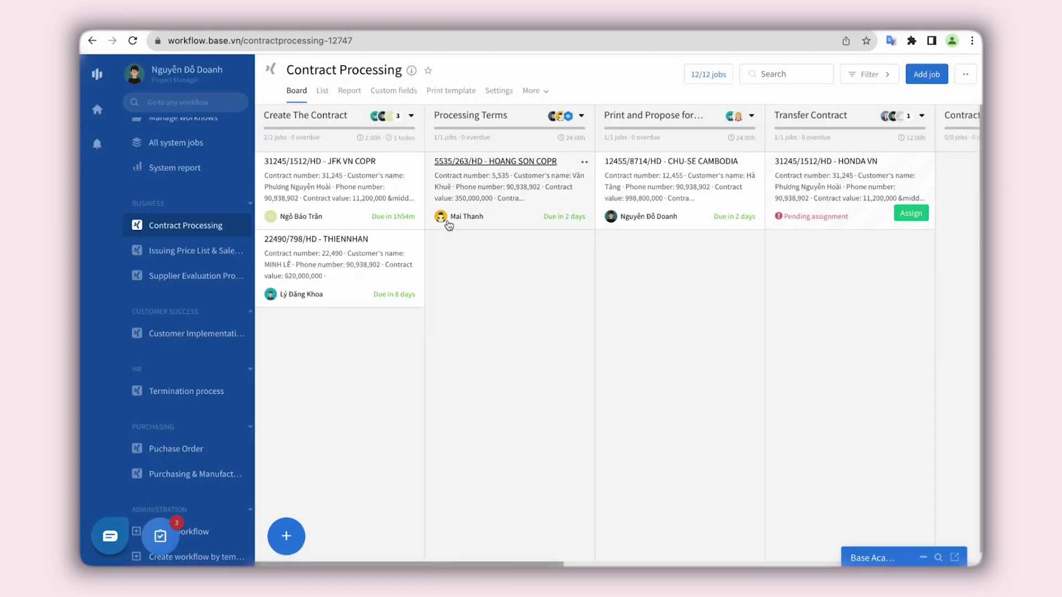
pyautogui.moveTo(382, 215); pyautogui.dragTo(524, 243)
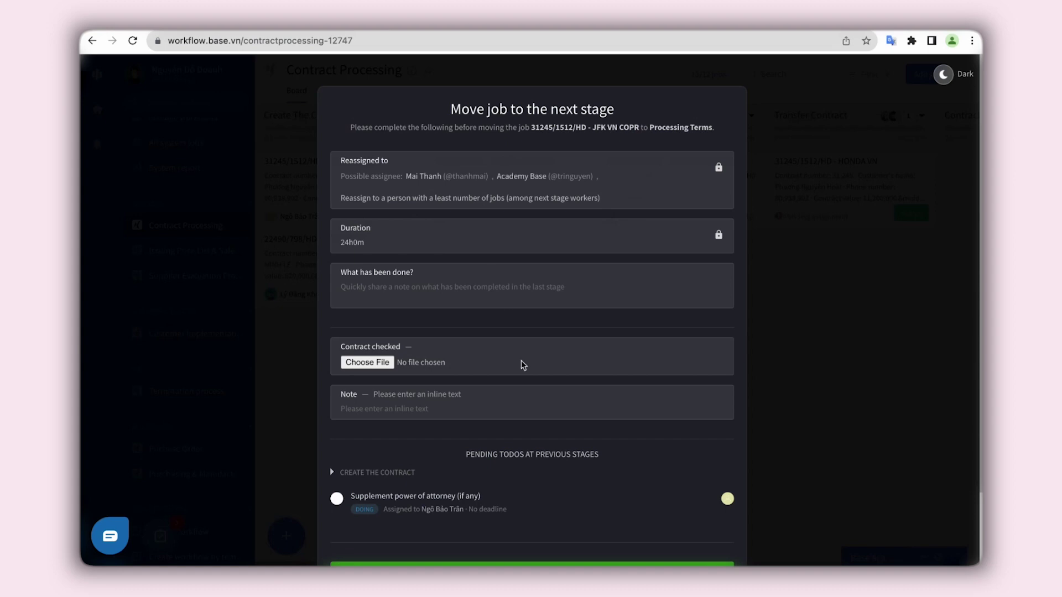
pyautogui.scroll(-3, 522, 365)
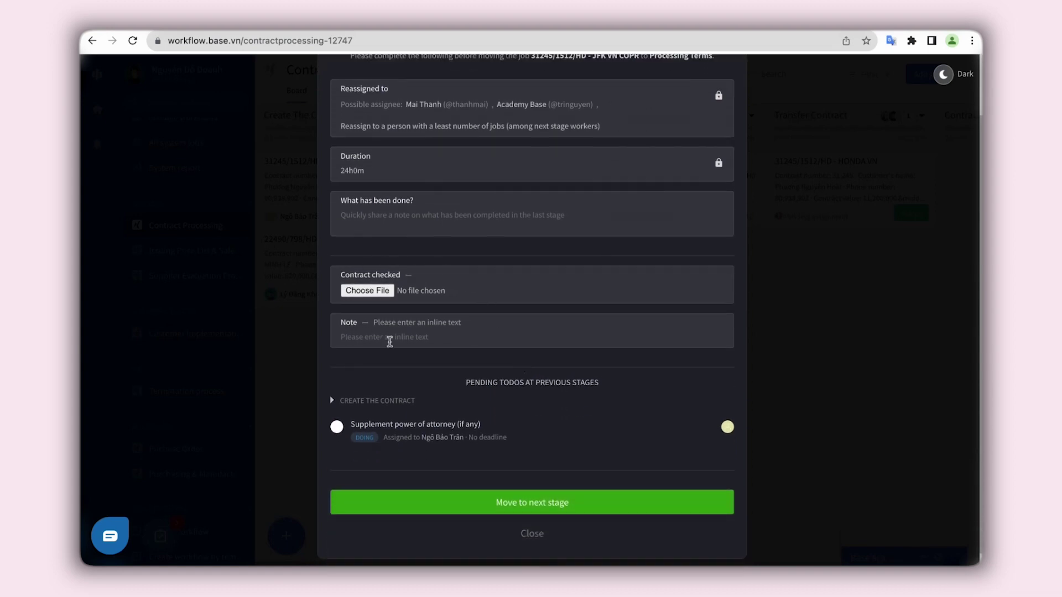
pyautogui.click(518, 534)
pyautogui.hscroll(10, 583, 282)
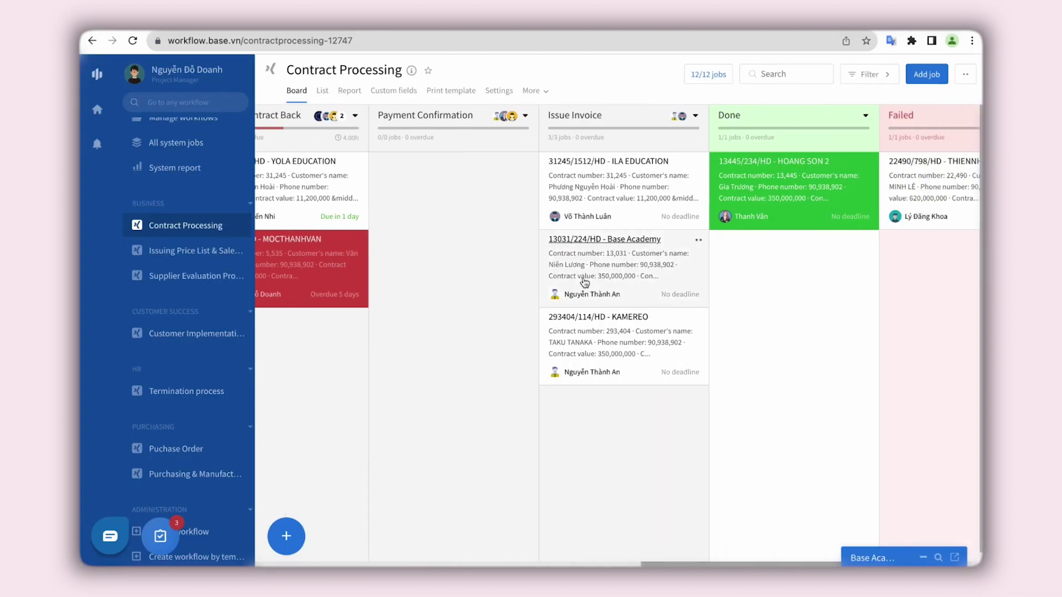
# Step: Tick off the 'Supplement power of attorney (if any)' todo, cancel finishing ILA EDUCATION, and move the card elsewhere
pyautogui.hscroll(3, 585, 282)
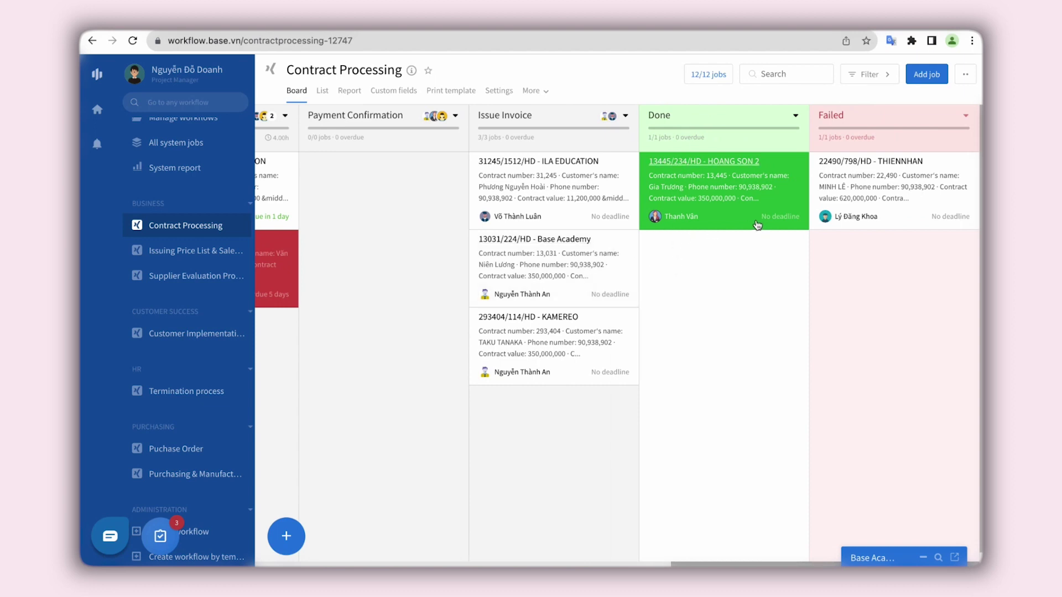
pyautogui.moveTo(586, 188); pyautogui.dragTo(669, 193)
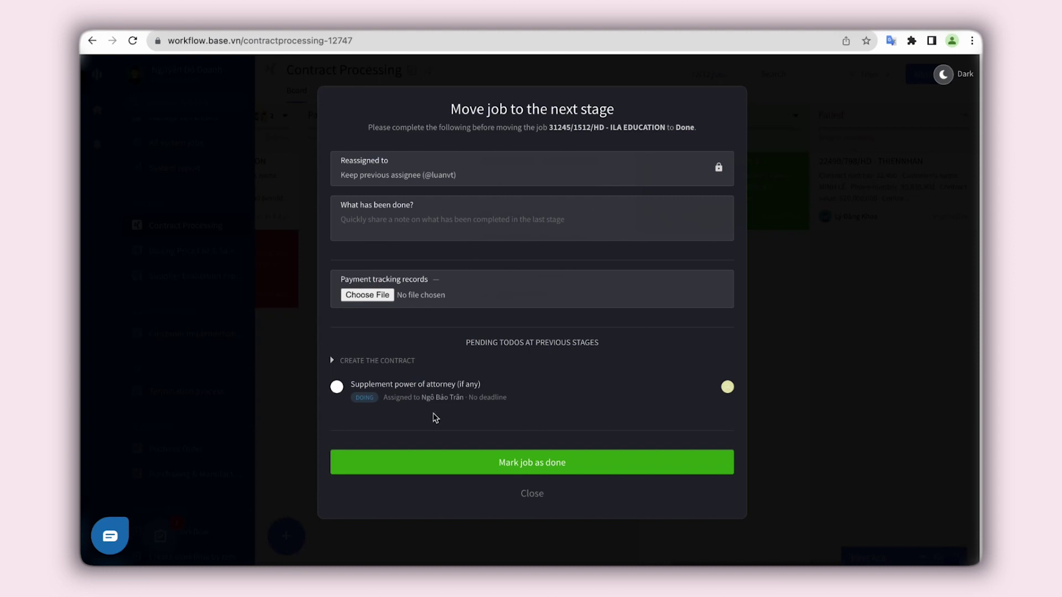
pyautogui.click(338, 388)
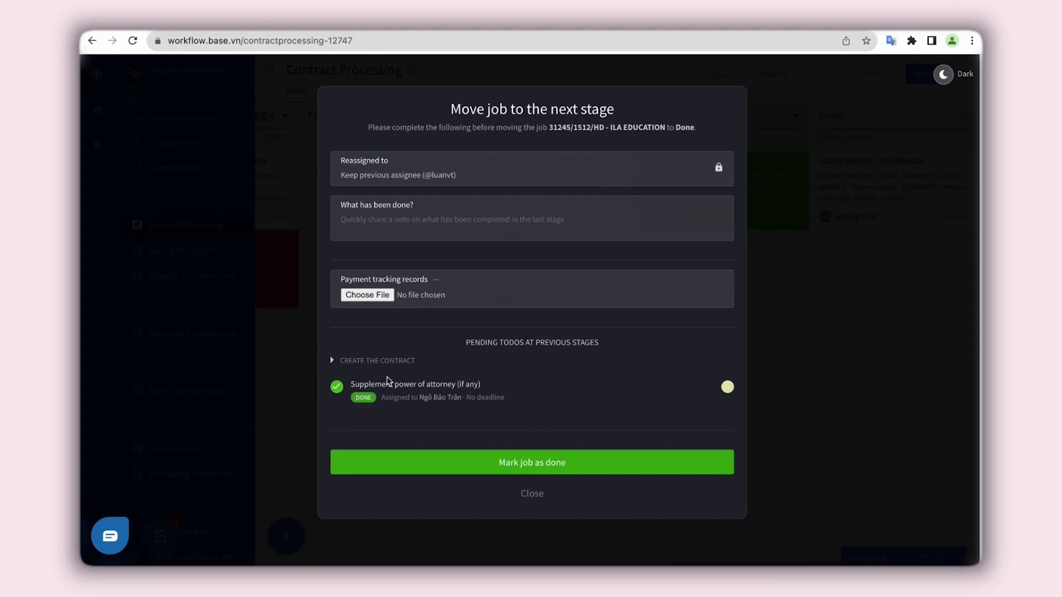
pyautogui.click(528, 497)
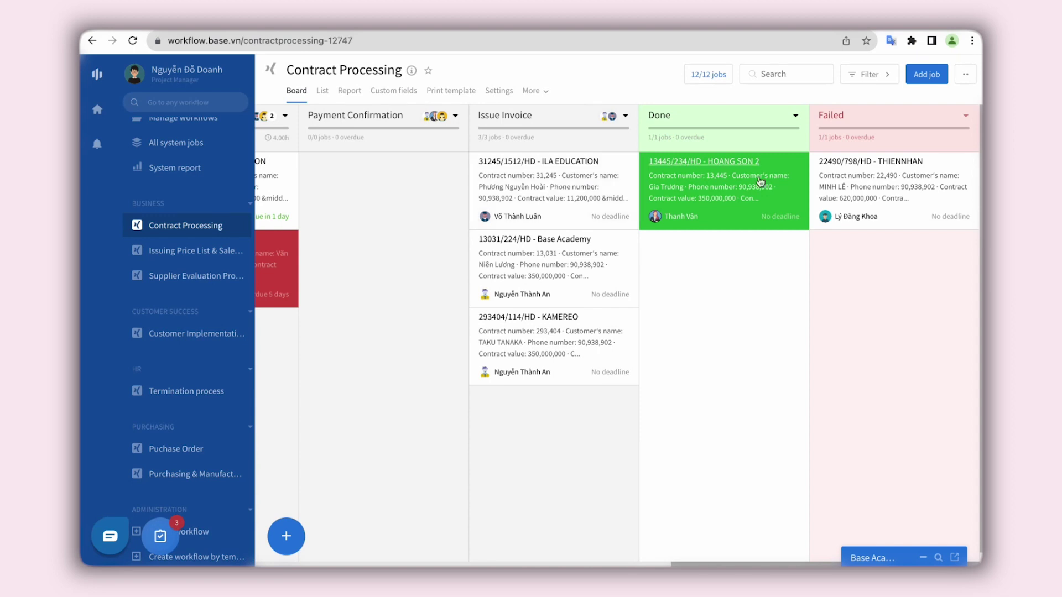
pyautogui.moveTo(608, 166); pyautogui.dragTo(772, 518)
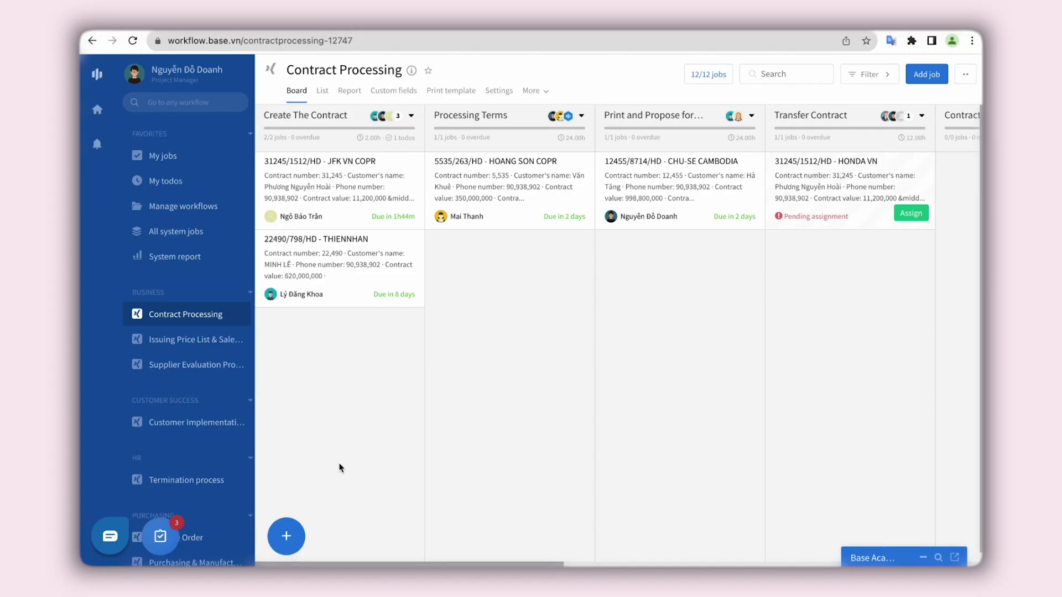
# Step: Create job '2234/2109/HD - NIPPON VIETNAM' worth 450,000,000 under Create The Contract, assigned to the project manager
pyautogui.hscroll(3, 341, 468)
pyautogui.hscroll(-3, 340, 467)
pyautogui.click(286, 536)
pyautogui.scroll(-3, 414, 343)
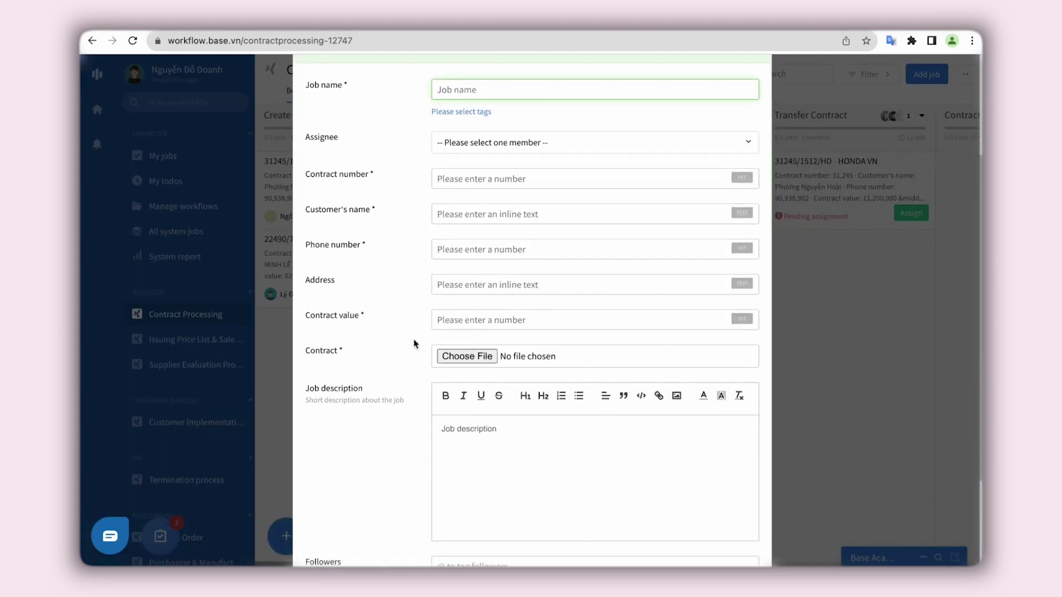
pyautogui.scroll(2, 414, 343)
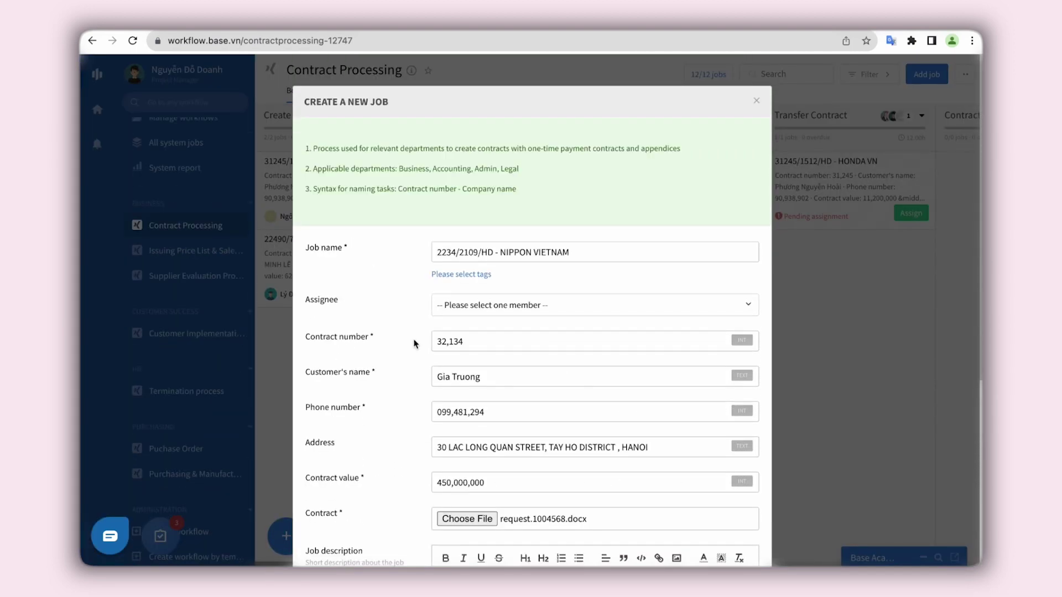
pyautogui.scroll(-3, 445, 193)
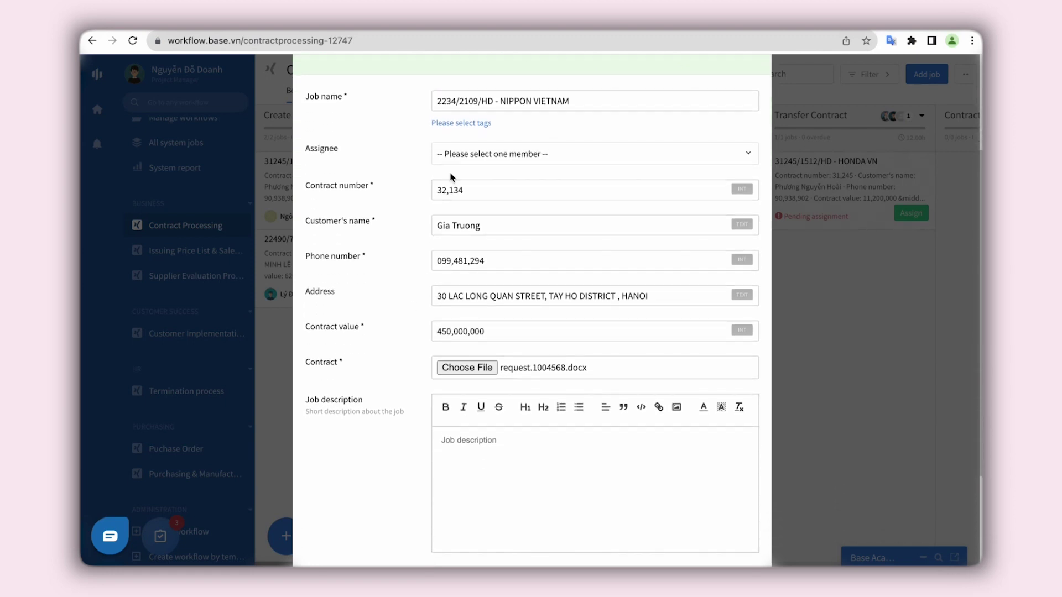
pyautogui.click(486, 154)
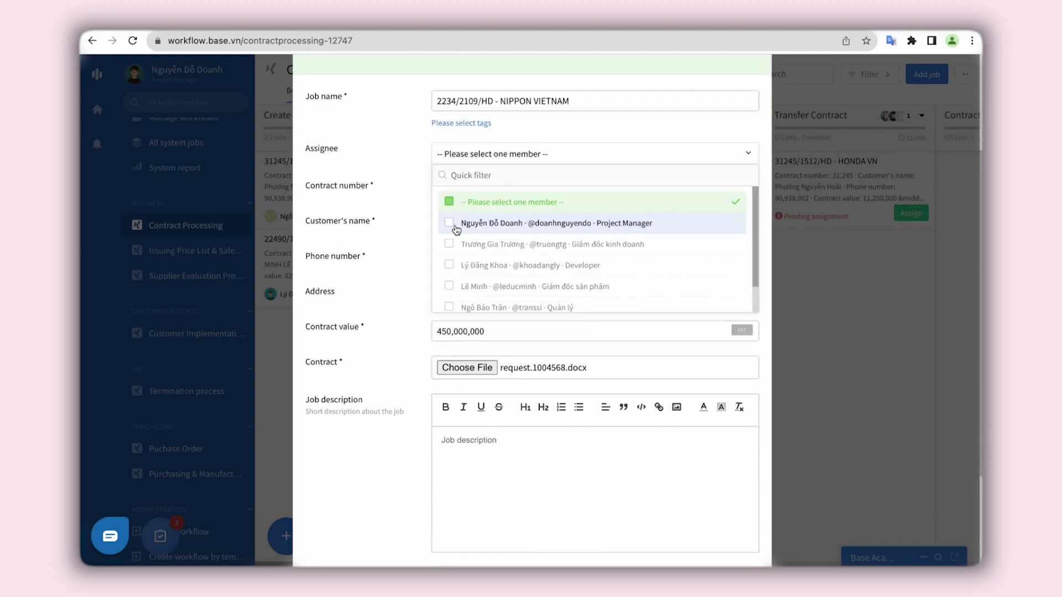
pyautogui.click(493, 224)
pyautogui.scroll(-3, 441, 281)
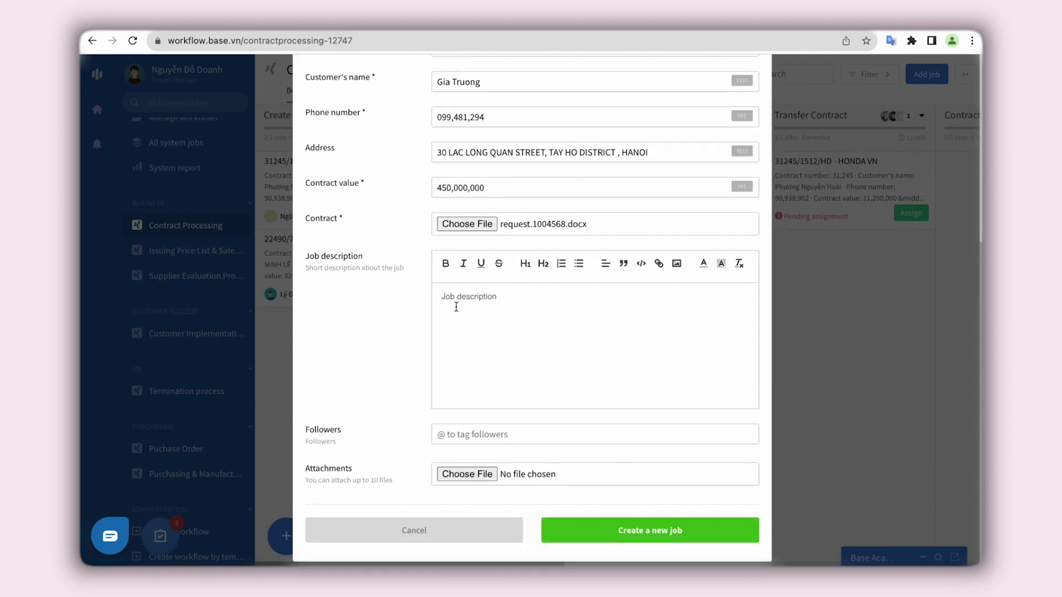
pyautogui.click(615, 526)
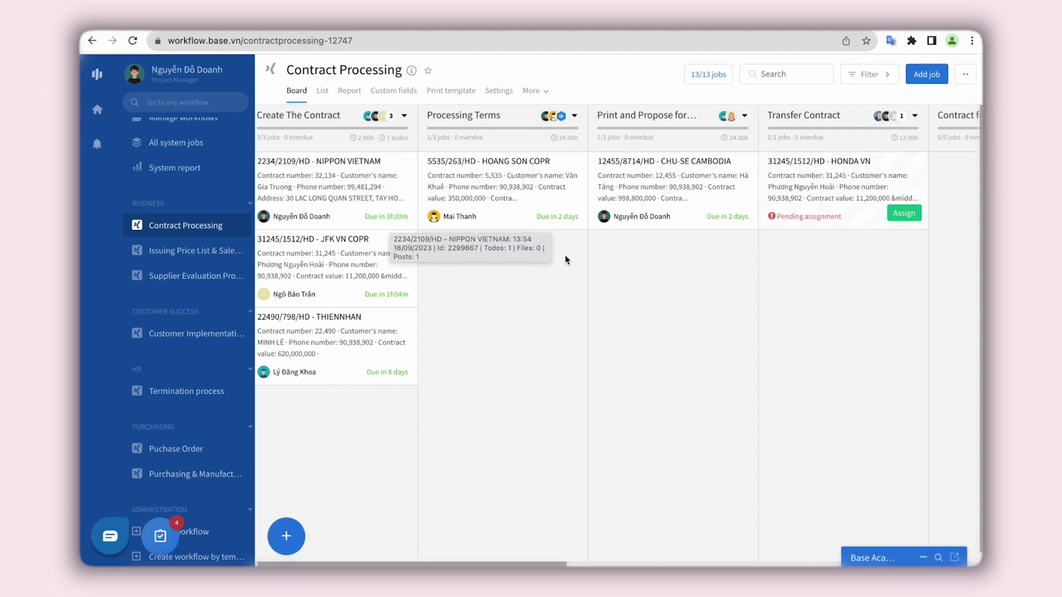
# Step: From the second account, scroll the board and try submitting a new job, which is refused
pyautogui.hscroll(5, 565, 259)
pyautogui.hscroll(1, 565, 260)
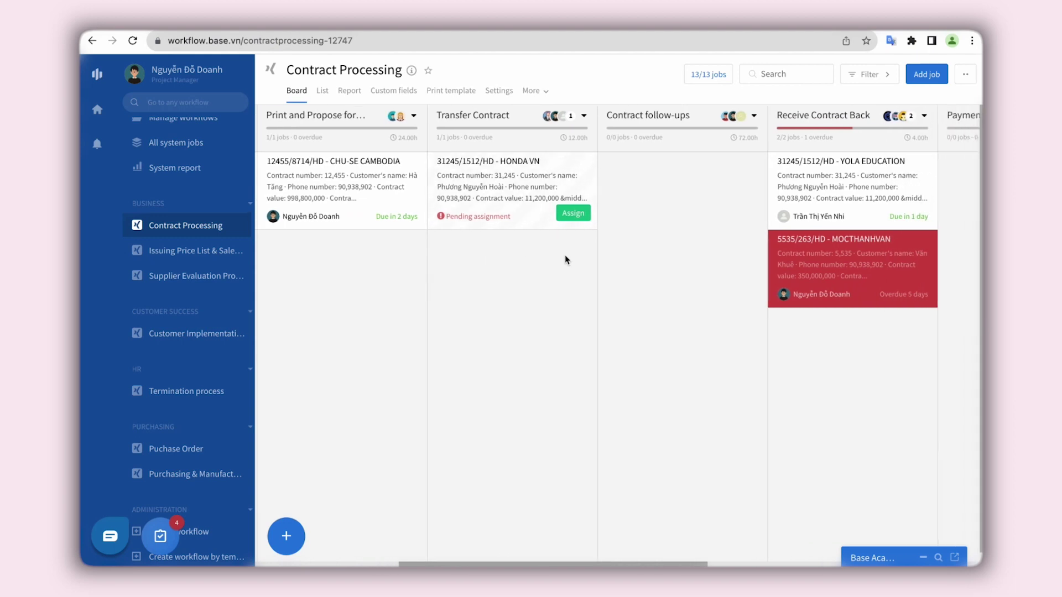
pyautogui.hscroll(3, 565, 259)
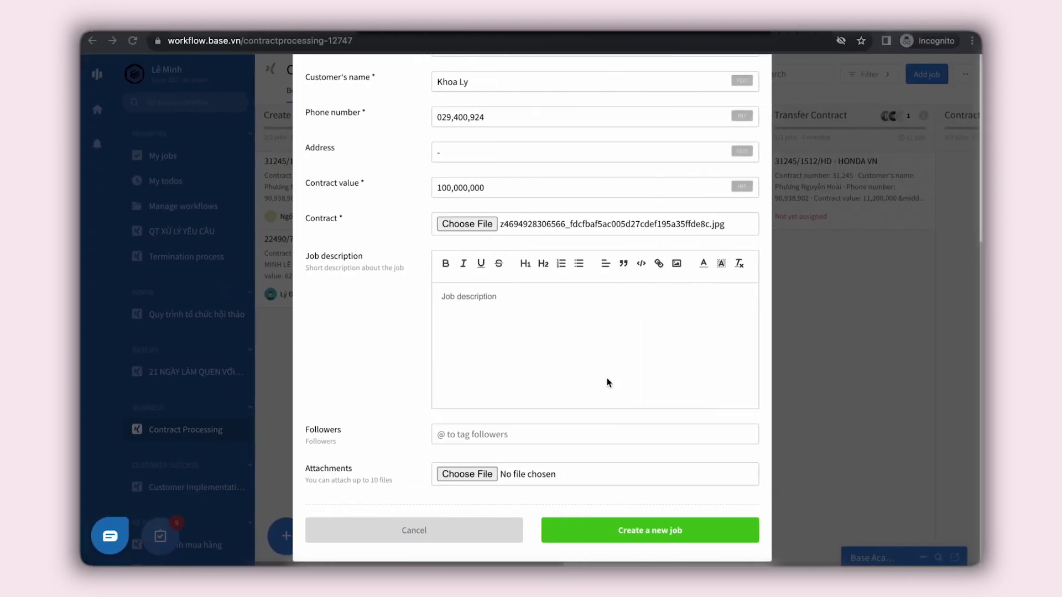
pyautogui.scroll(1, 607, 379)
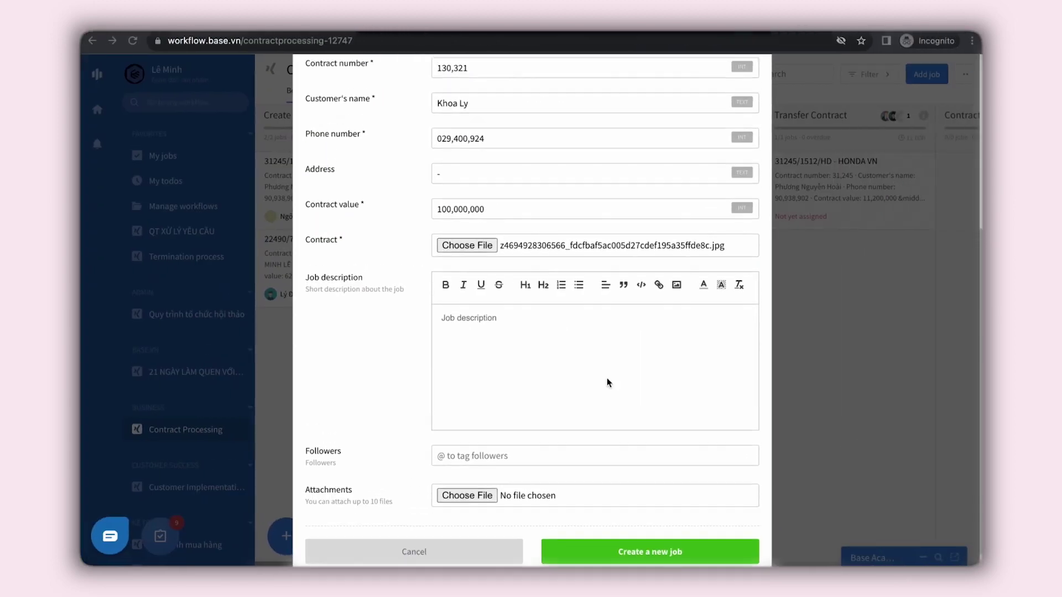
pyautogui.scroll(-1, 606, 379)
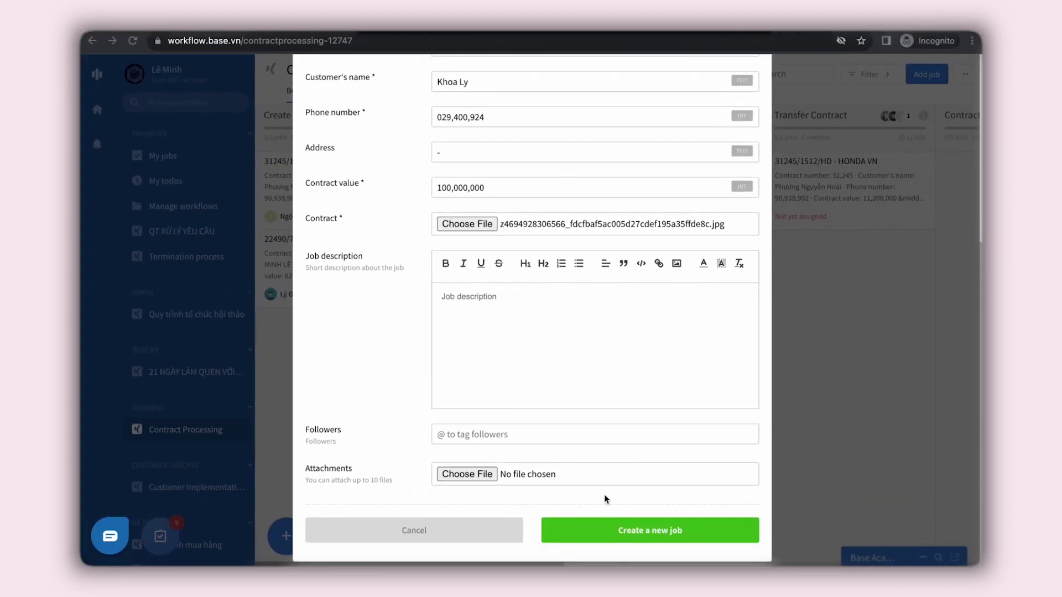
pyautogui.click(603, 528)
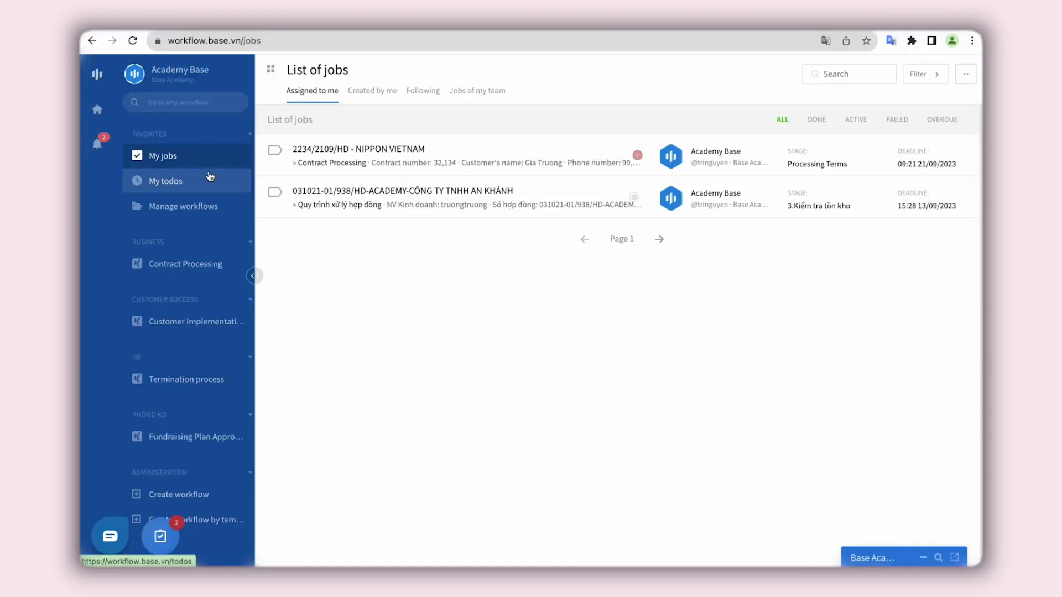
# Step: Open the NIPPON VIETNAM job from its notification and scroll through its fields, todos and stage progress
pyautogui.click(100, 146)
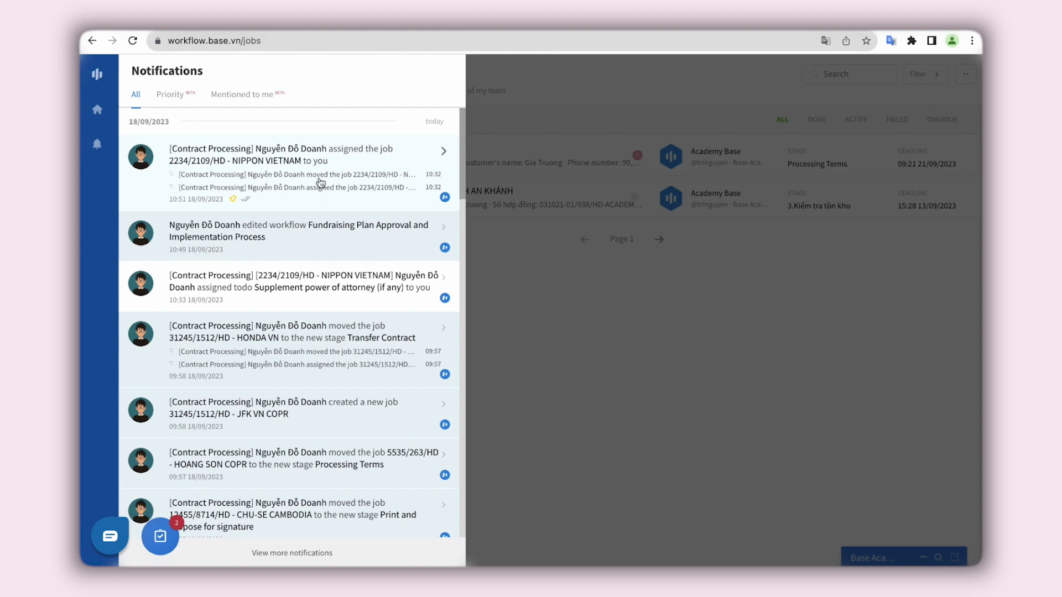
pyautogui.click(321, 182)
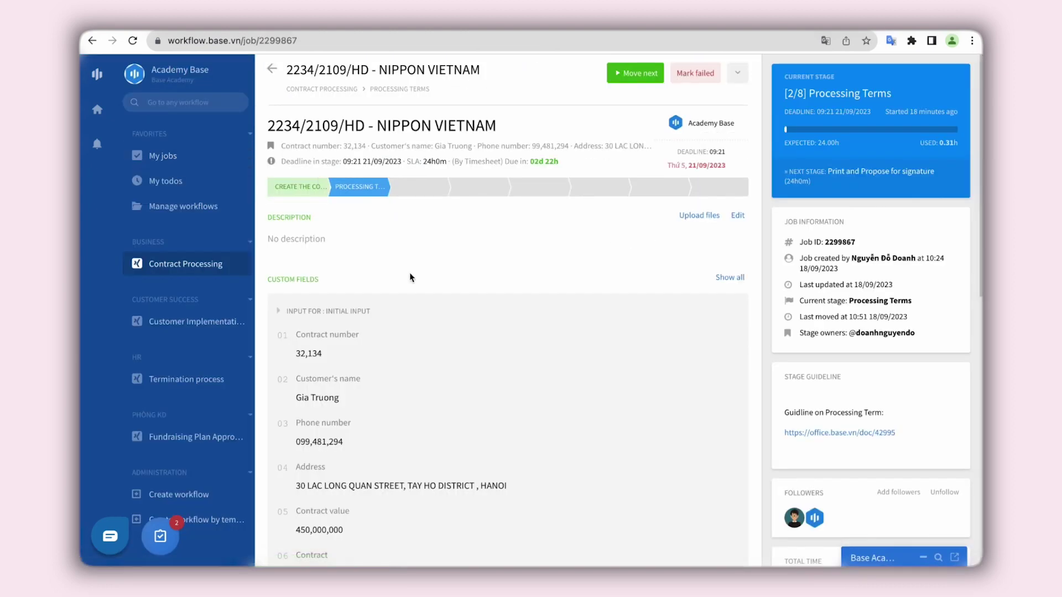
pyautogui.scroll(-1, 409, 273)
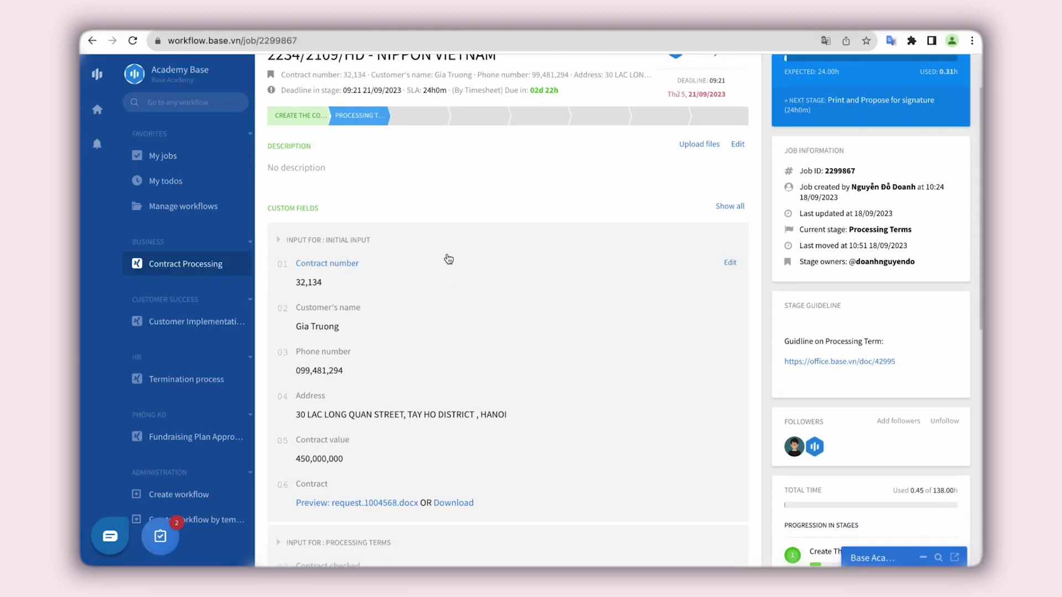
pyautogui.scroll(-1, 361, 406)
pyautogui.scroll(-3, 360, 406)
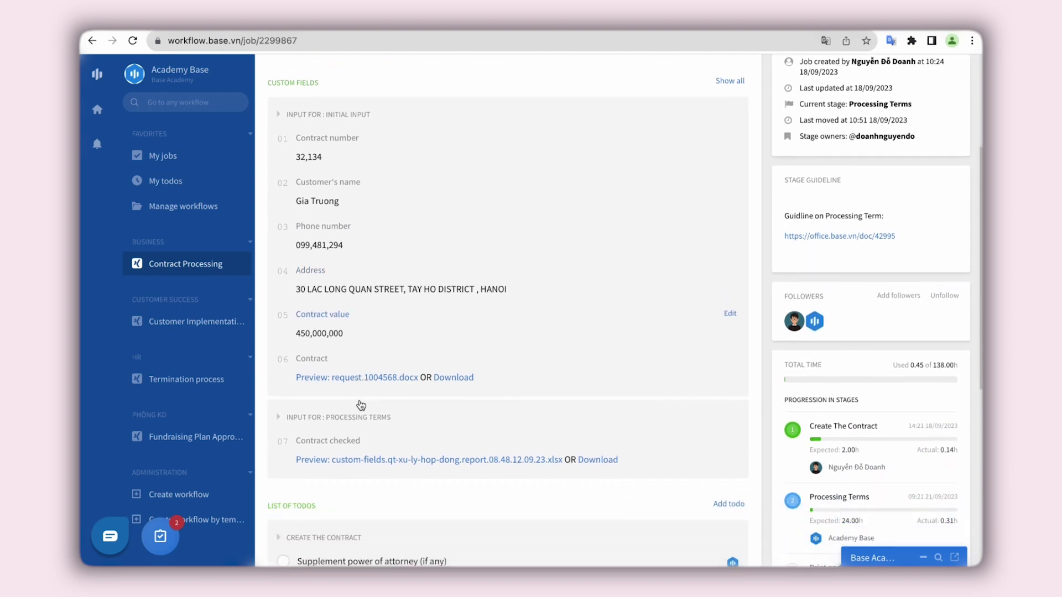
pyautogui.scroll(5, 359, 405)
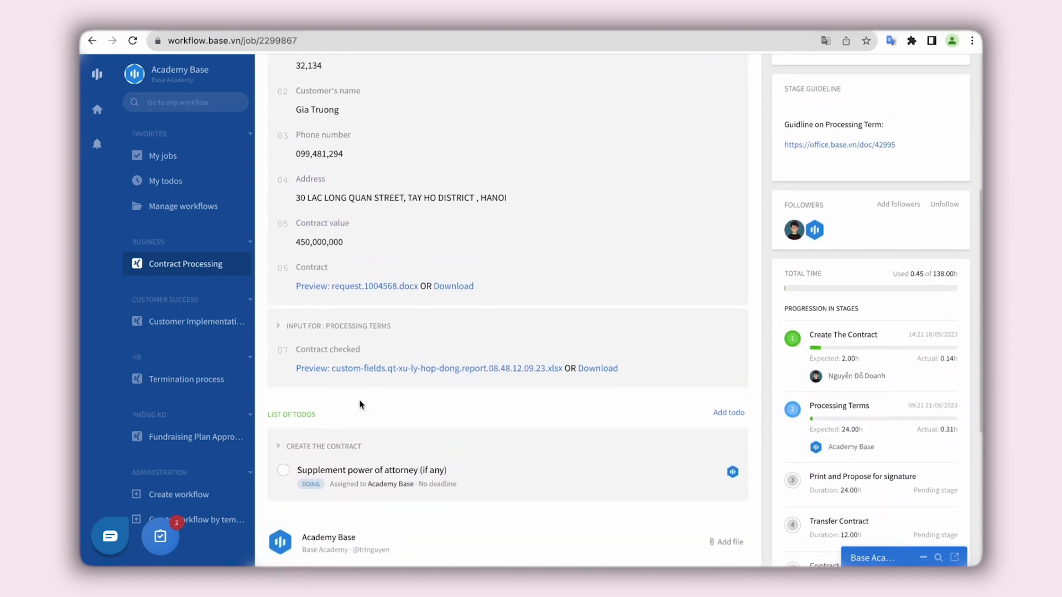
pyautogui.scroll(-2, 361, 406)
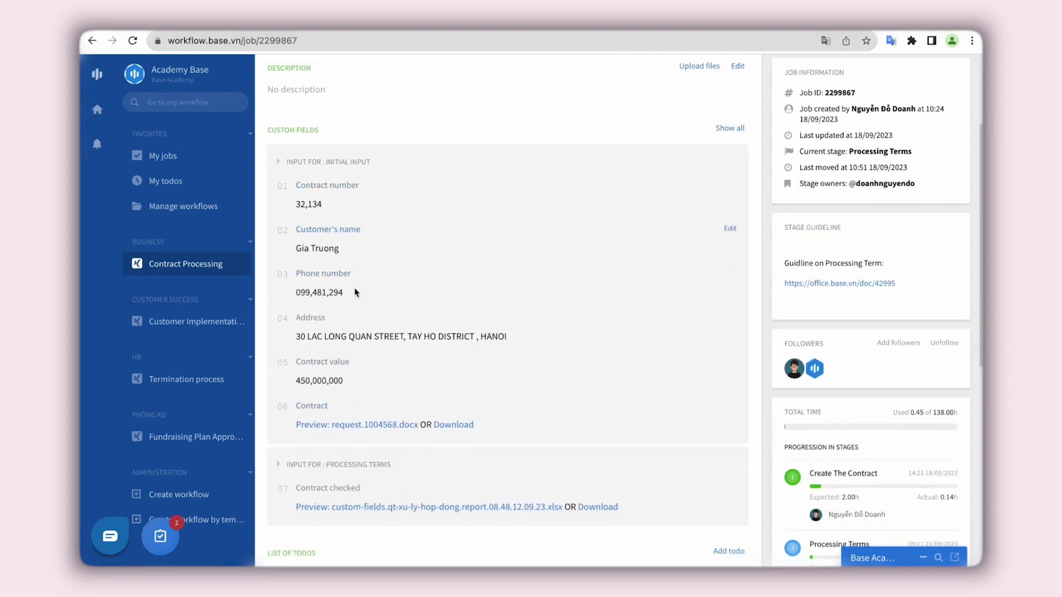
pyautogui.scroll(-4, 361, 406)
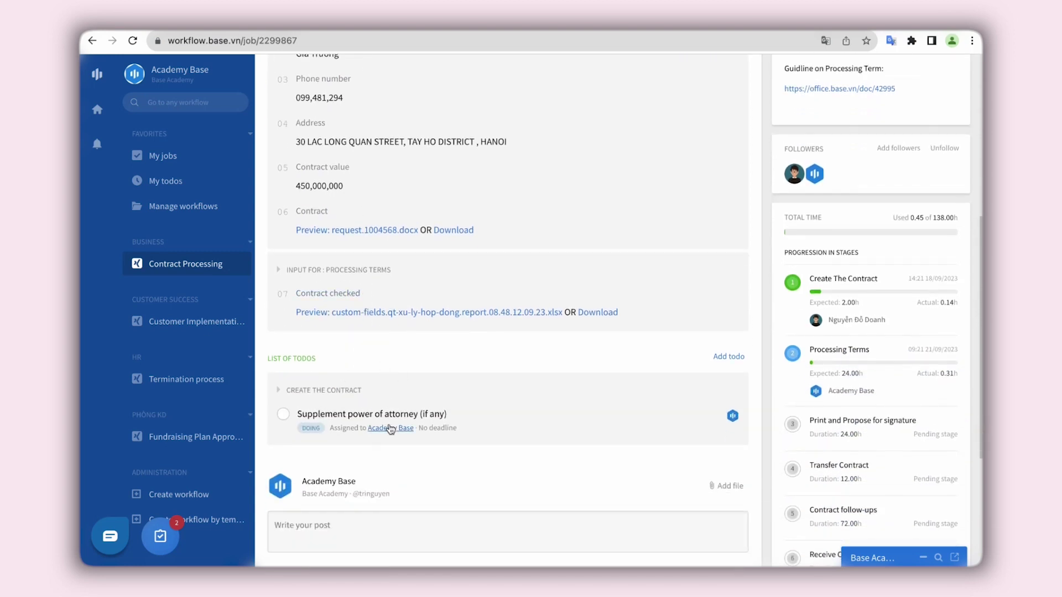
pyautogui.scroll(-4, 388, 426)
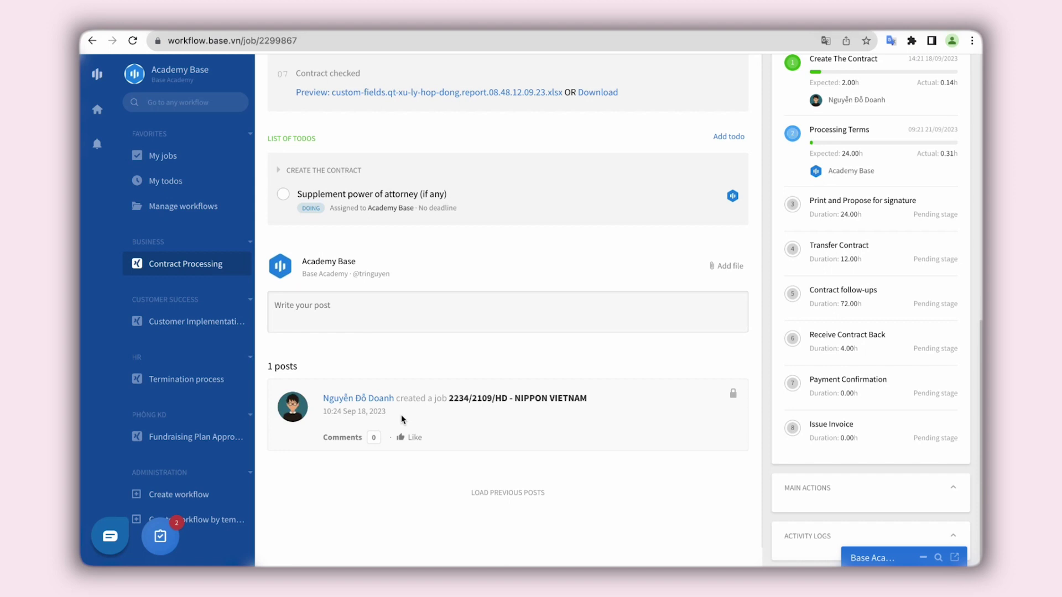
pyautogui.scroll(6, 443, 309)
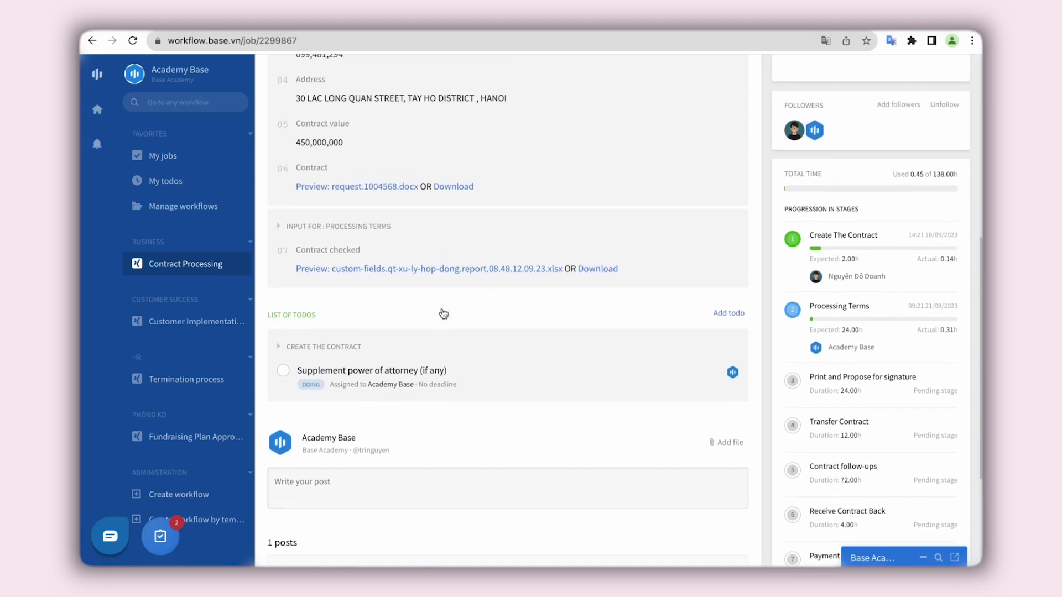
pyautogui.scroll(1, 443, 314)
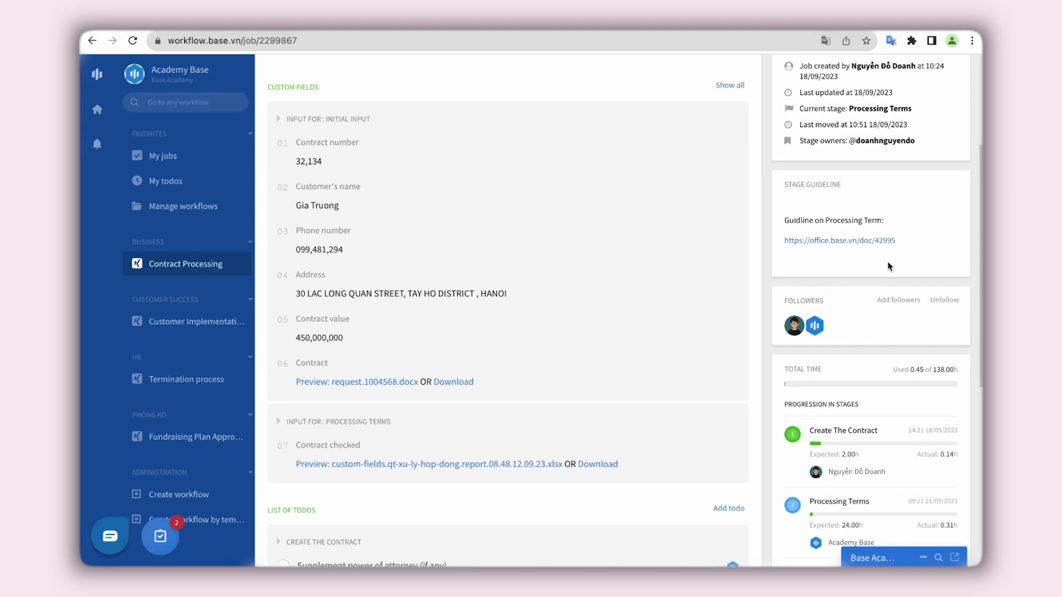
pyautogui.scroll(2, 814, 272)
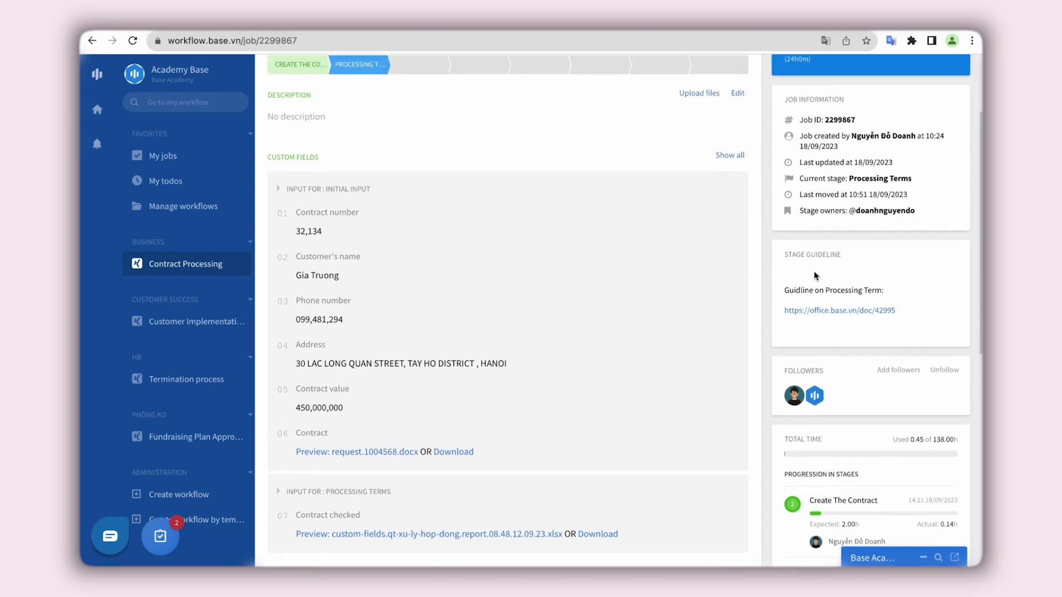
pyautogui.scroll(-7, 815, 302)
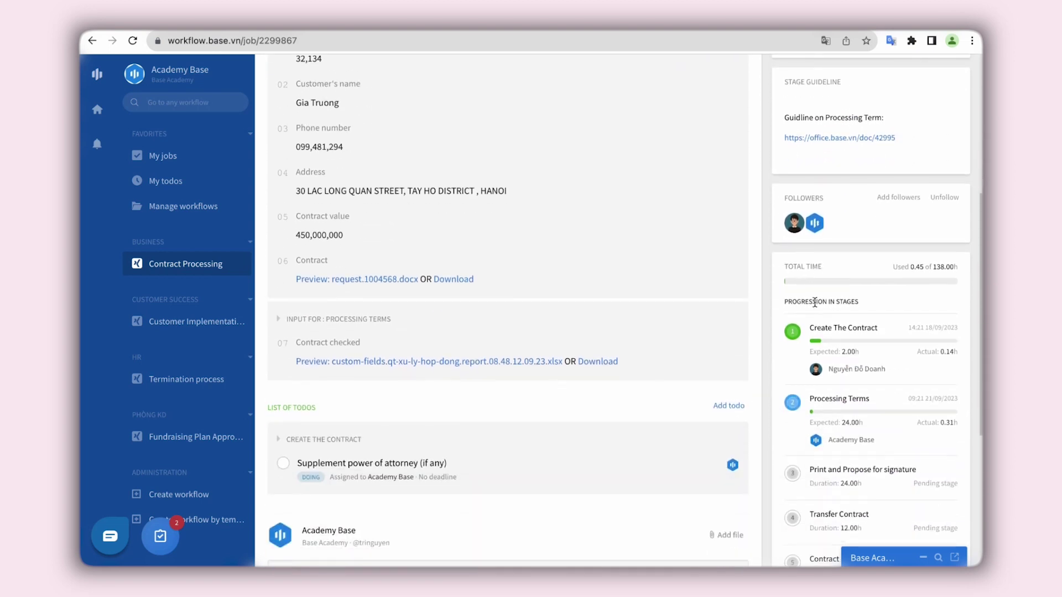
pyautogui.scroll(-1, 799, 462)
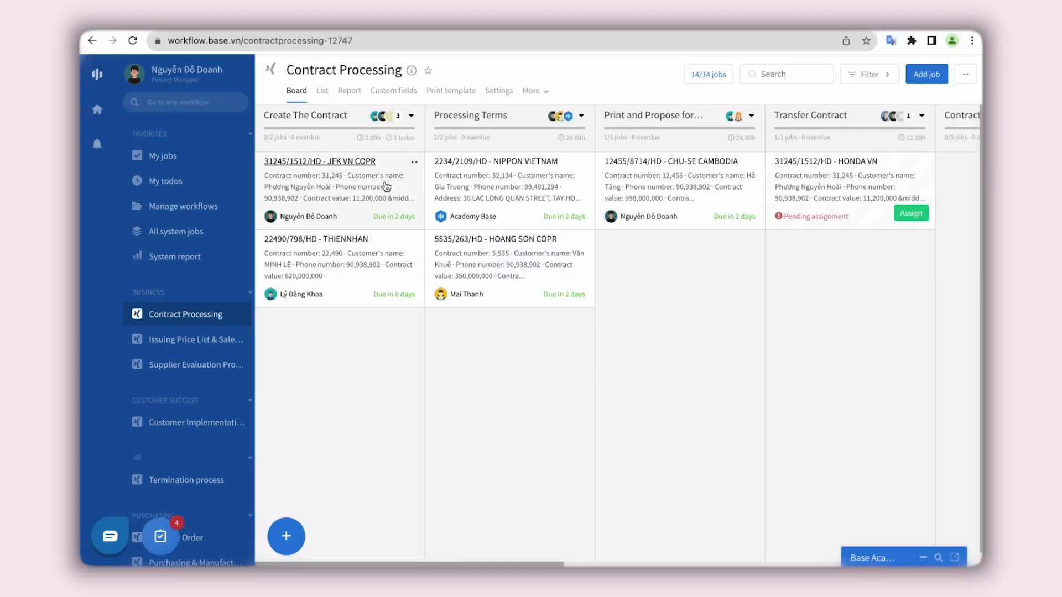
# Step: Advance JFK VN COPR to Processing Terms, attaching request.1004568 (2).docx as the Contract checked file
pyautogui.moveTo(355, 195); pyautogui.dragTo(474, 195)
pyautogui.click(343, 161)
pyautogui.click(636, 73)
pyautogui.scroll(-3, 490, 370)
pyautogui.scroll(3, 489, 370)
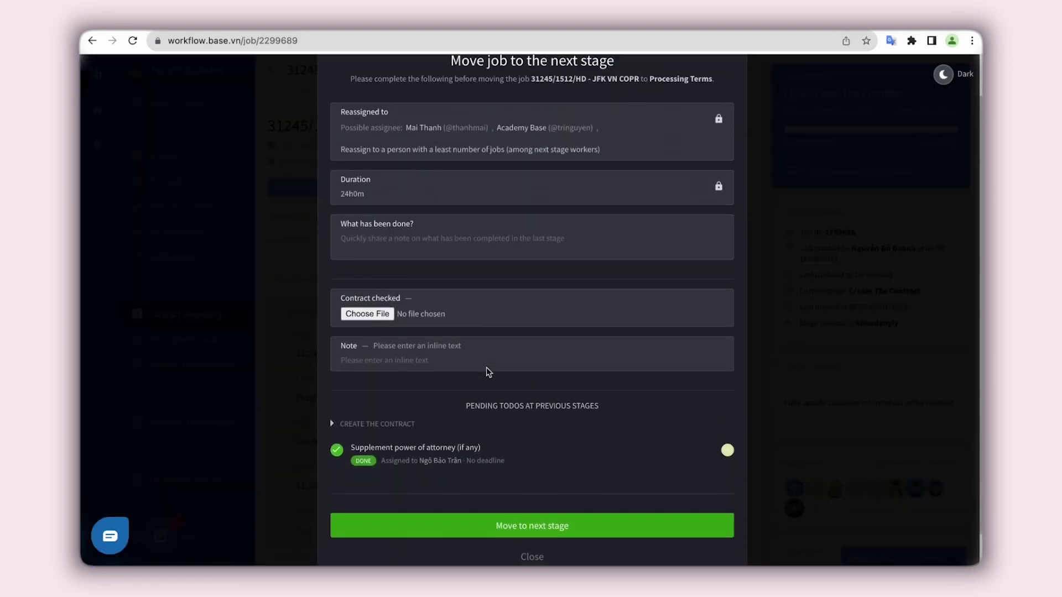
pyautogui.scroll(-2, 489, 371)
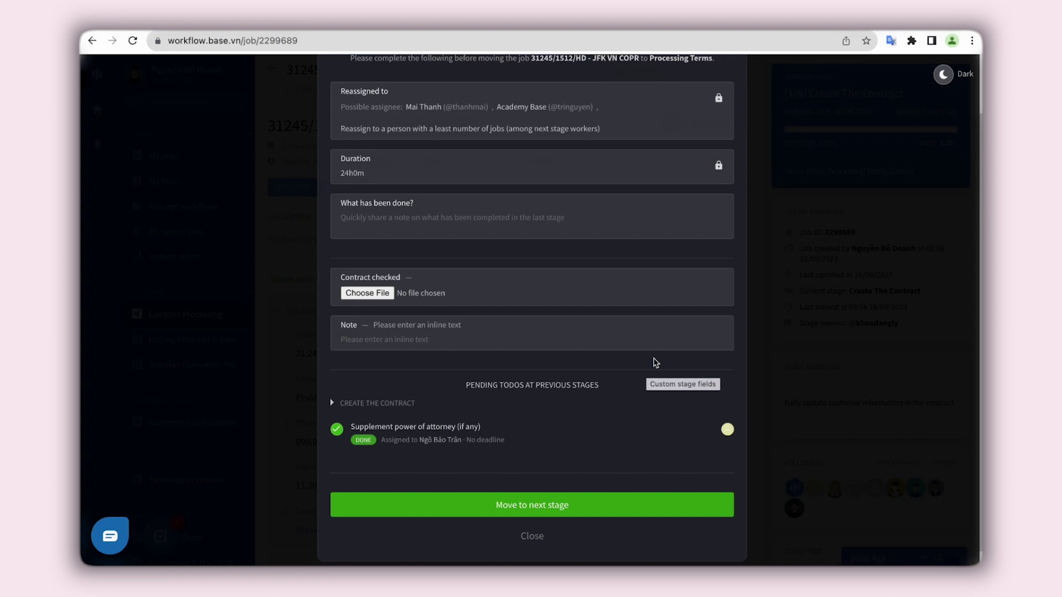
pyautogui.scroll(1, 656, 363)
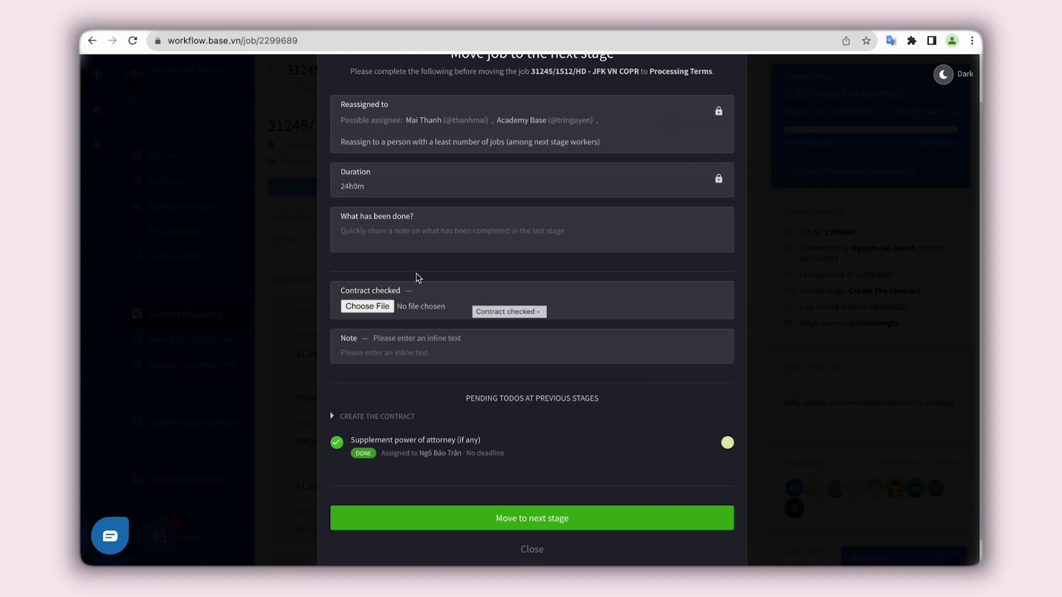
pyautogui.click(374, 306)
pyautogui.scroll(-5, 427, 274)
pyautogui.doubleClick(415, 320)
pyautogui.scroll(-1, 464, 424)
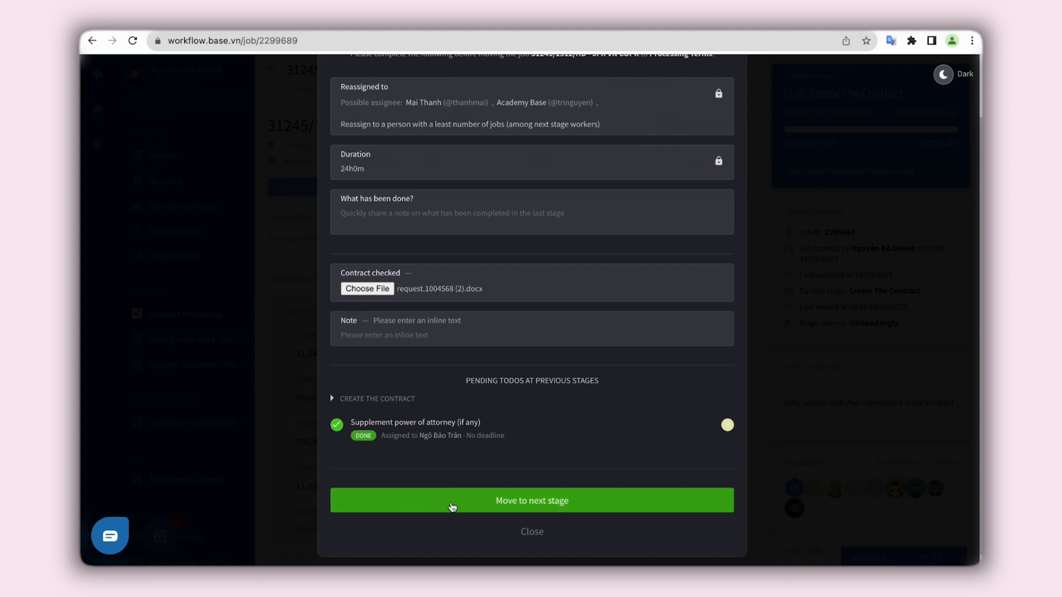
pyautogui.scroll(4, 467, 370)
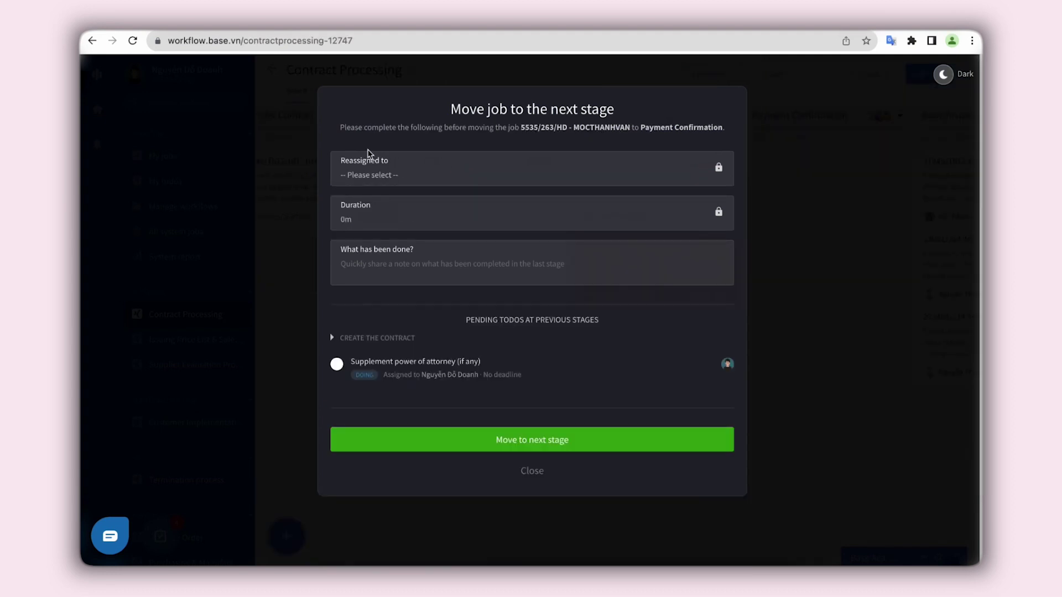
pyautogui.click(374, 183)
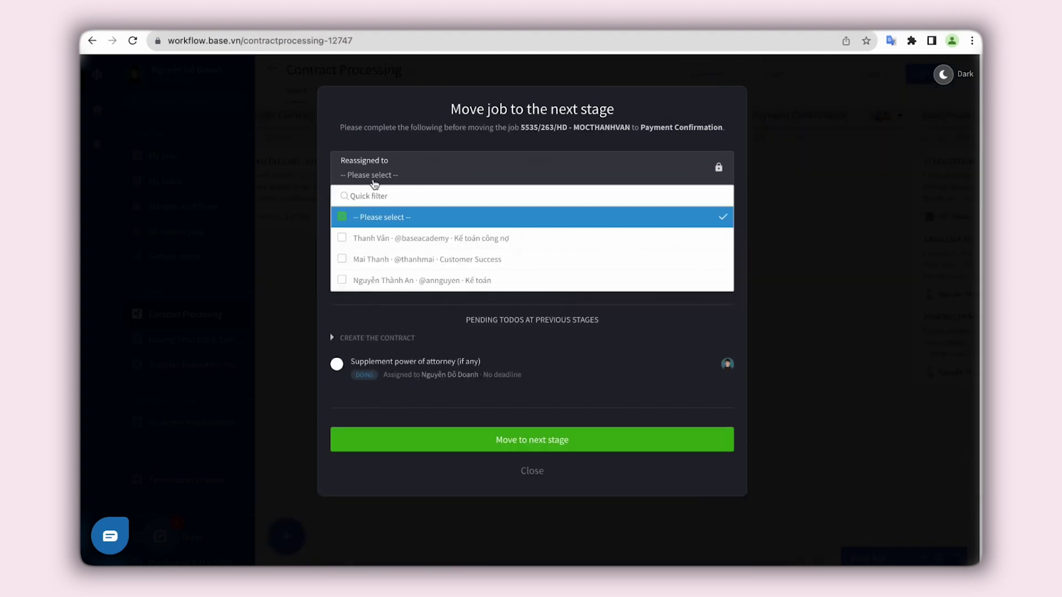
pyautogui.click(384, 238)
pyautogui.click(447, 432)
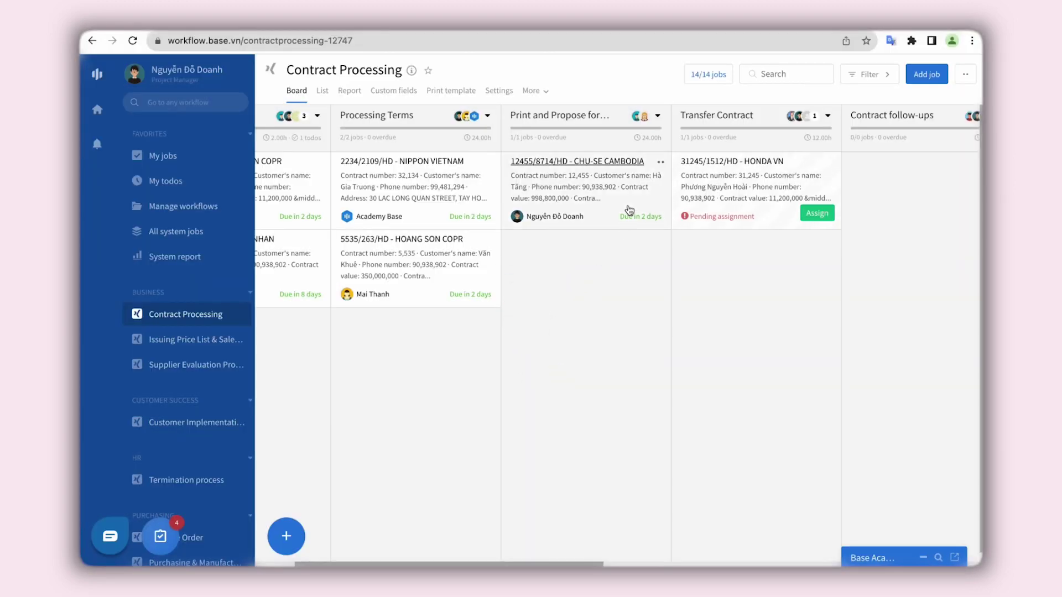
# Step: Move the CHU-SE CAMBODIA job back to Processing Terms and confirm
pyautogui.click(589, 210)
pyautogui.scroll(-4, 520, 371)
pyautogui.scroll(1, 521, 371)
pyautogui.scroll(-5, 521, 372)
pyautogui.scroll(4, 521, 371)
pyautogui.hotkey('alt', 'Left')
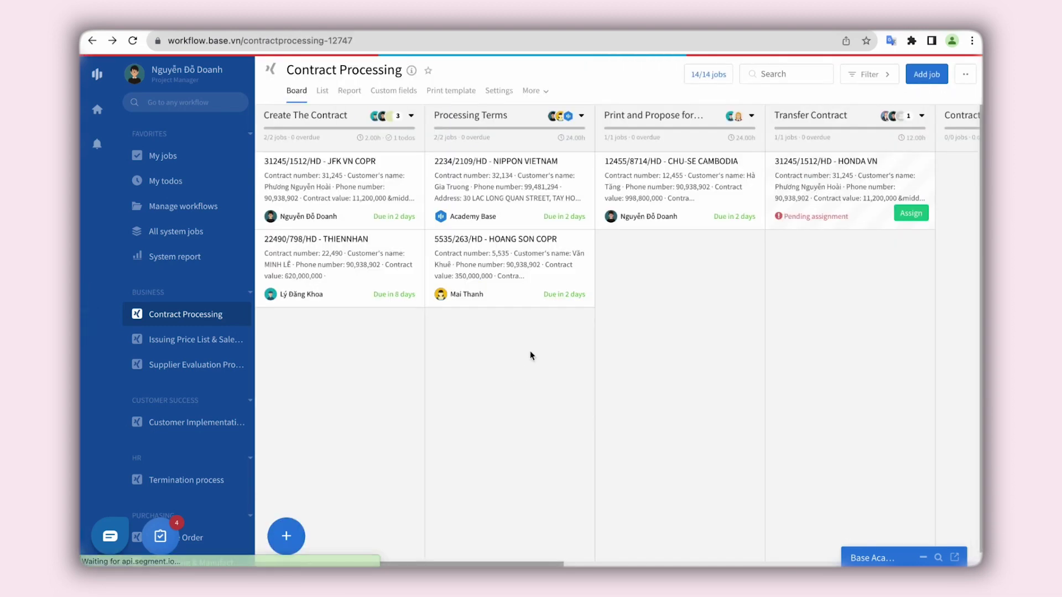
pyautogui.moveTo(668, 208); pyautogui.dragTo(509, 204)
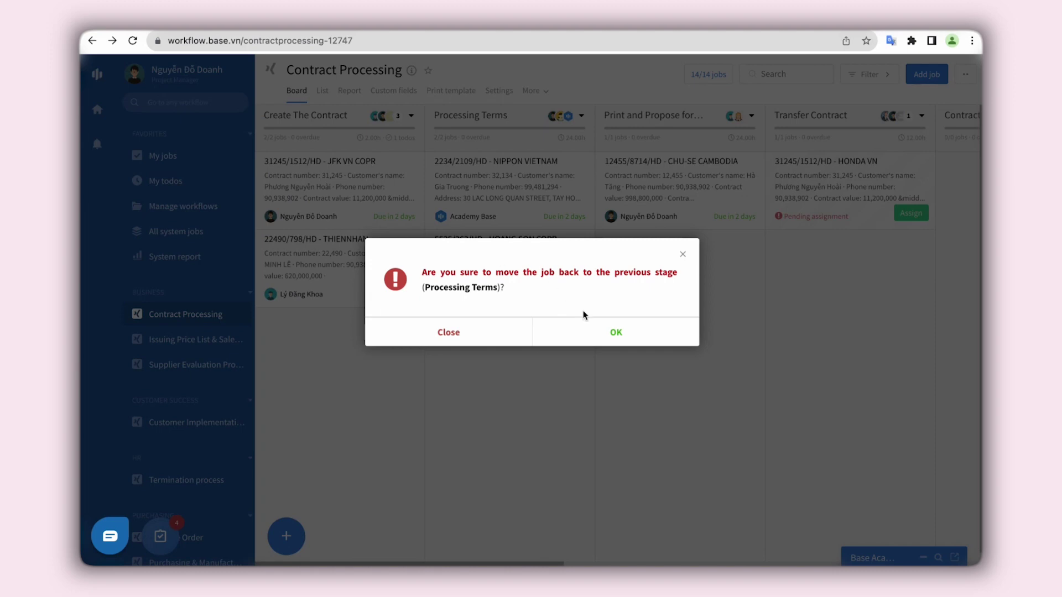
pyautogui.click(600, 336)
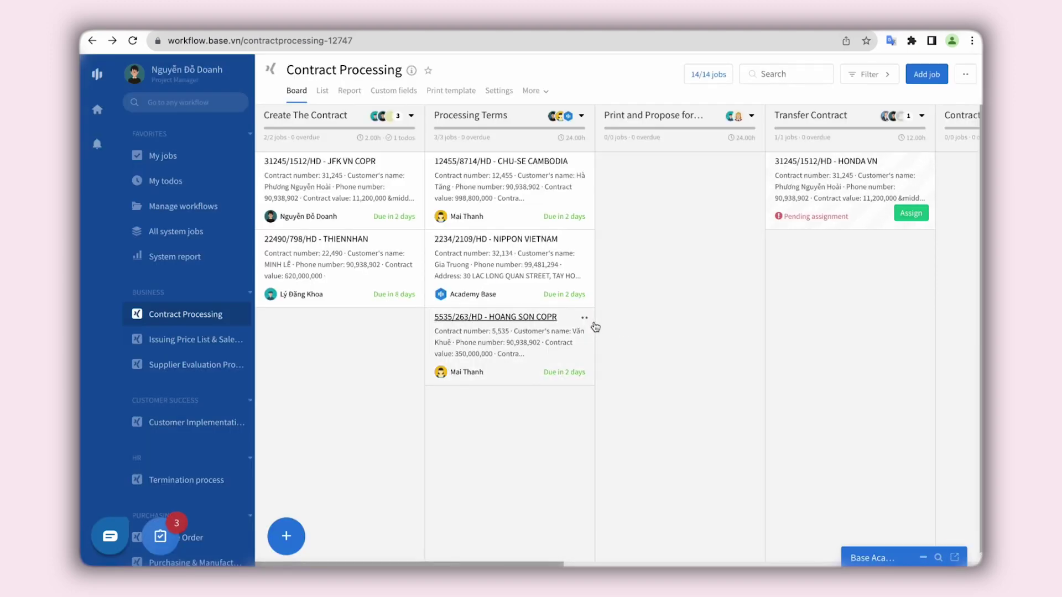
# Step: Post a note on CHU-SE CAMBODIA tagging its assignee: Missing "Power Of Attorney"
pyautogui.click(523, 180)
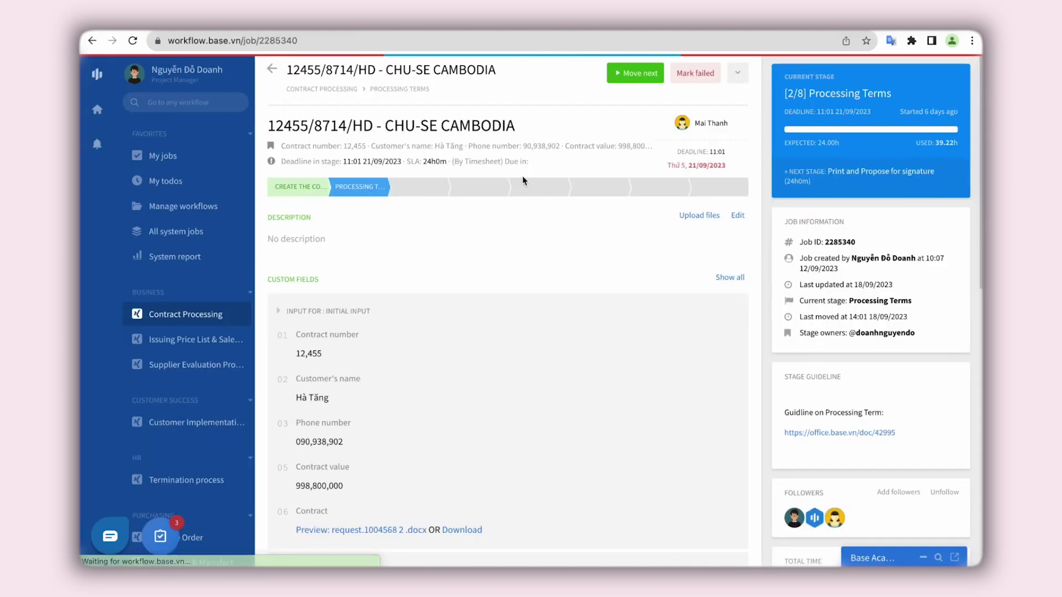
pyautogui.scroll(-8, 426, 429)
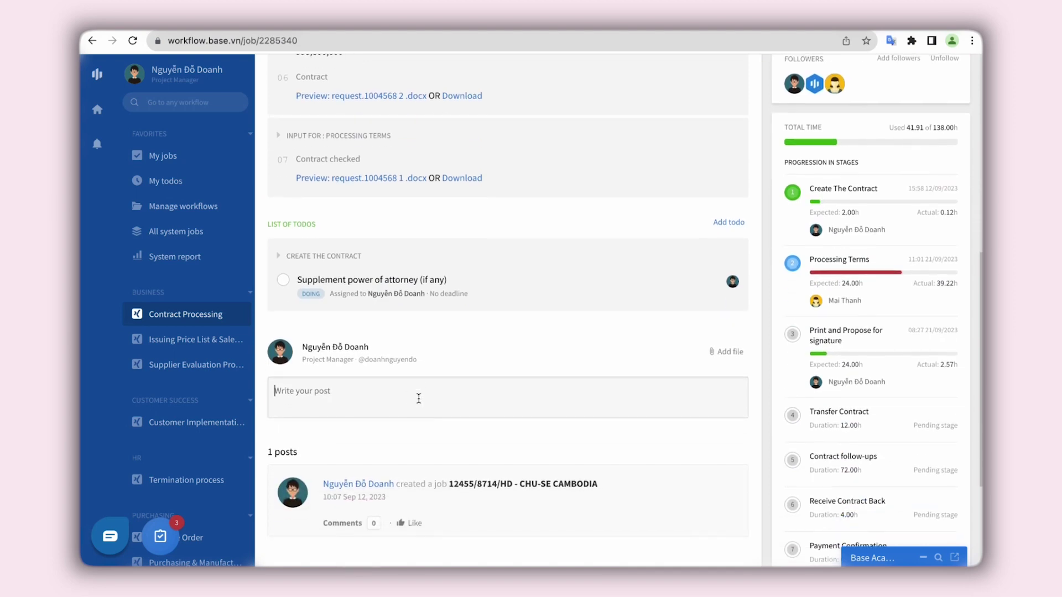
pyautogui.click(419, 399)
pyautogui.write('@thanhmai Missing "Power Of Attorney"')
pyautogui.click(299, 436)
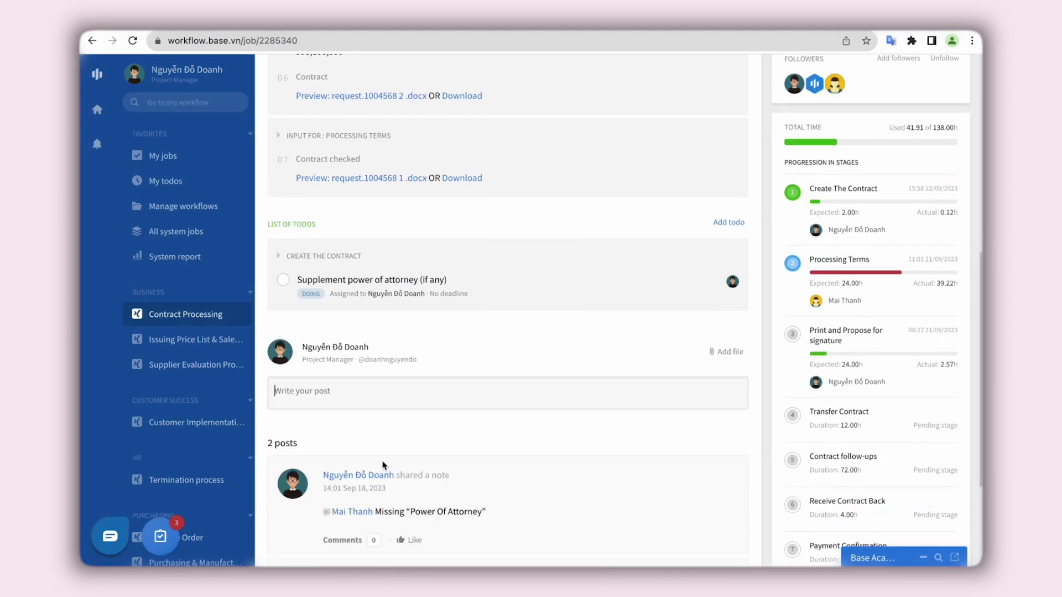
pyautogui.scroll(-1, 390, 469)
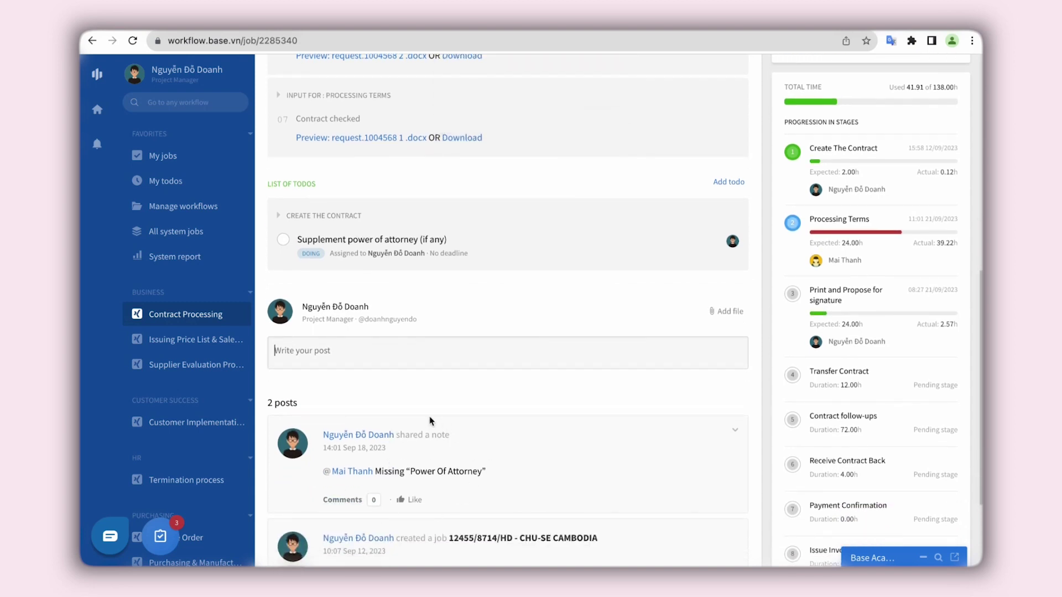
pyautogui.click(726, 85)
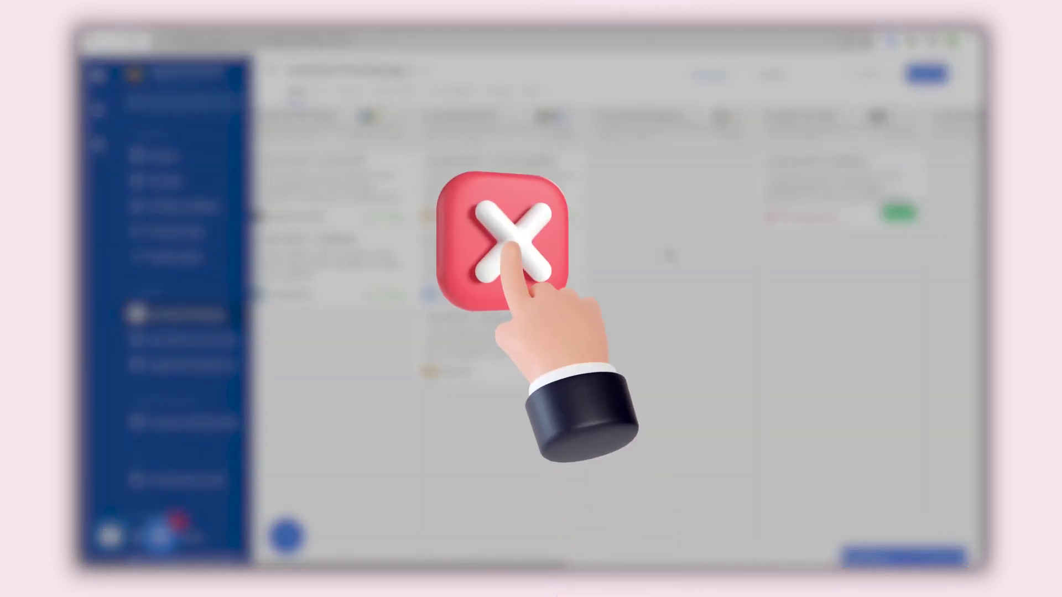
# Step: Mark the NIPPON VIETNAM job as failed with reason 'Not agreed on the terms'
pyautogui.hscroll(1, 669, 255)
pyautogui.hscroll(10, 670, 255)
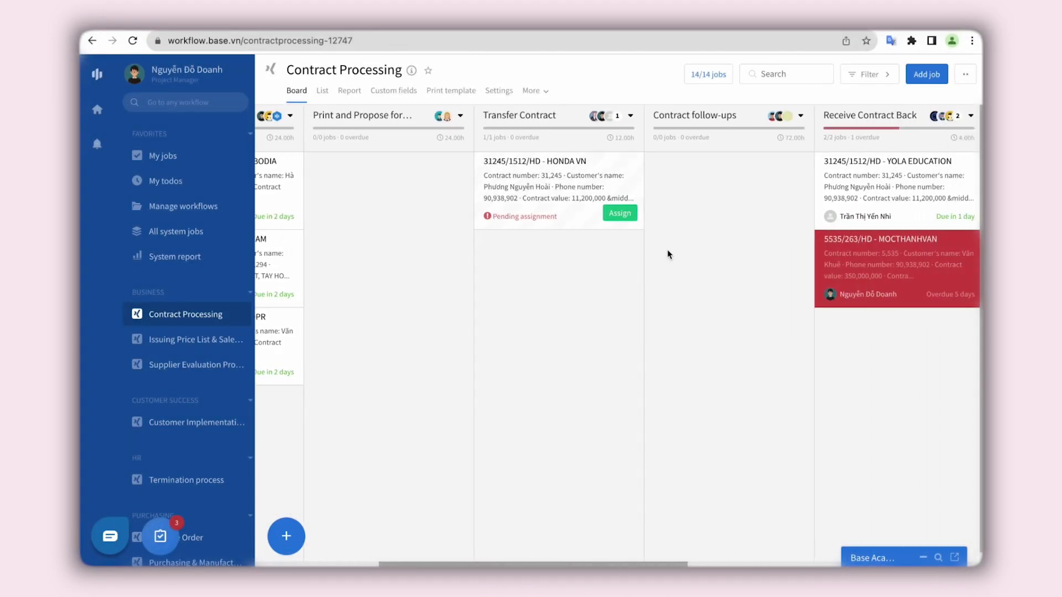
pyautogui.hscroll(7, 668, 255)
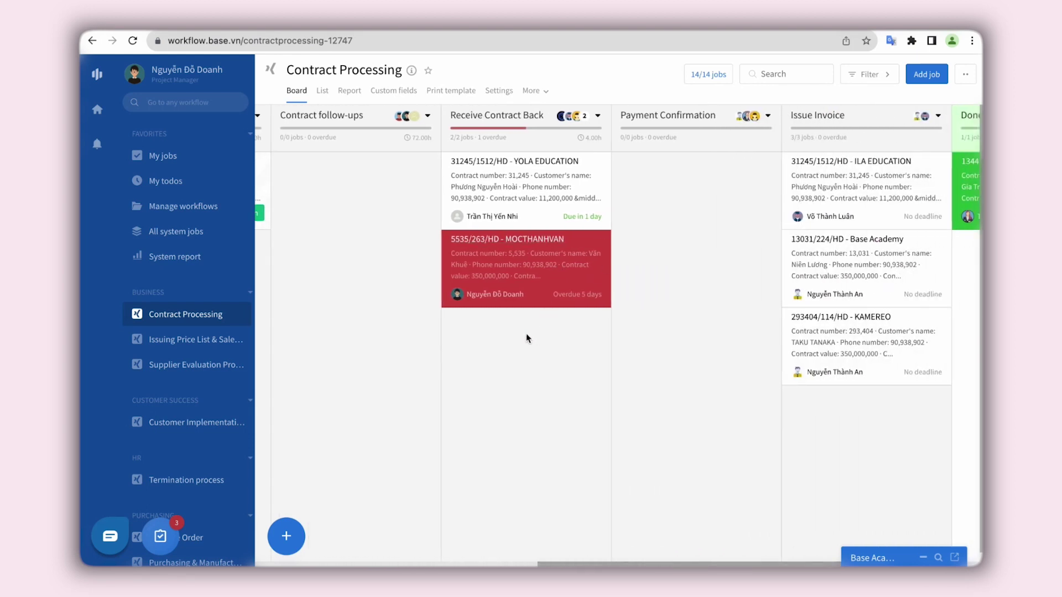
pyautogui.hscroll(-16, 526, 335)
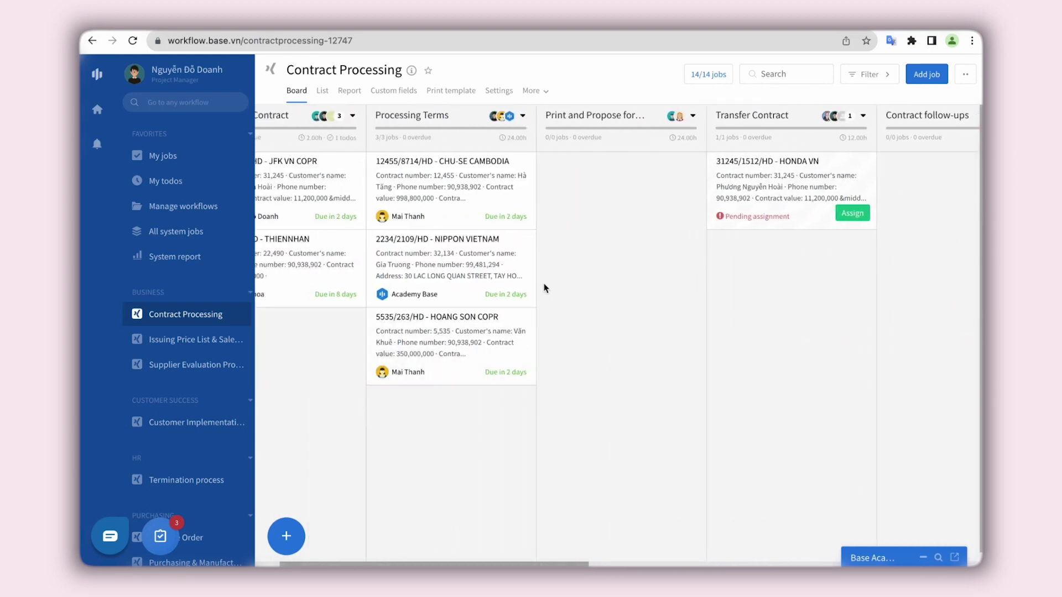
pyautogui.click(487, 262)
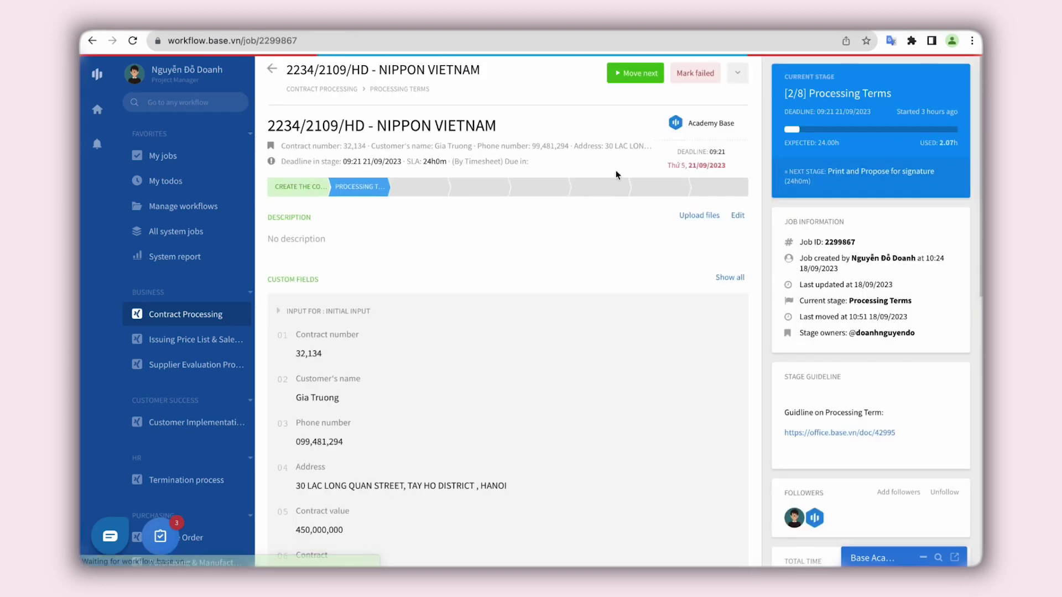
pyautogui.click(698, 74)
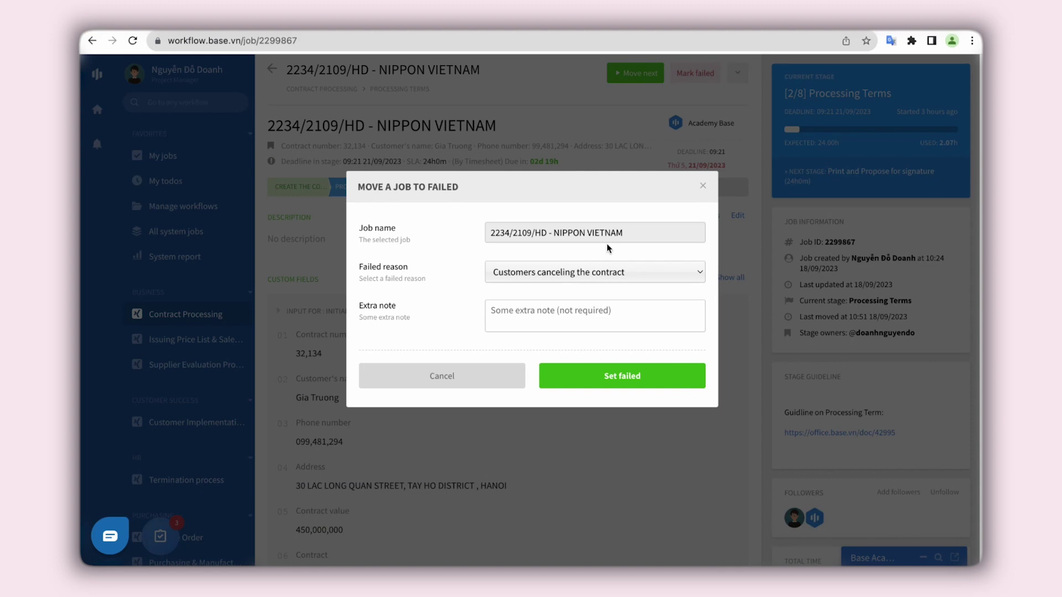
pyautogui.click(594, 273)
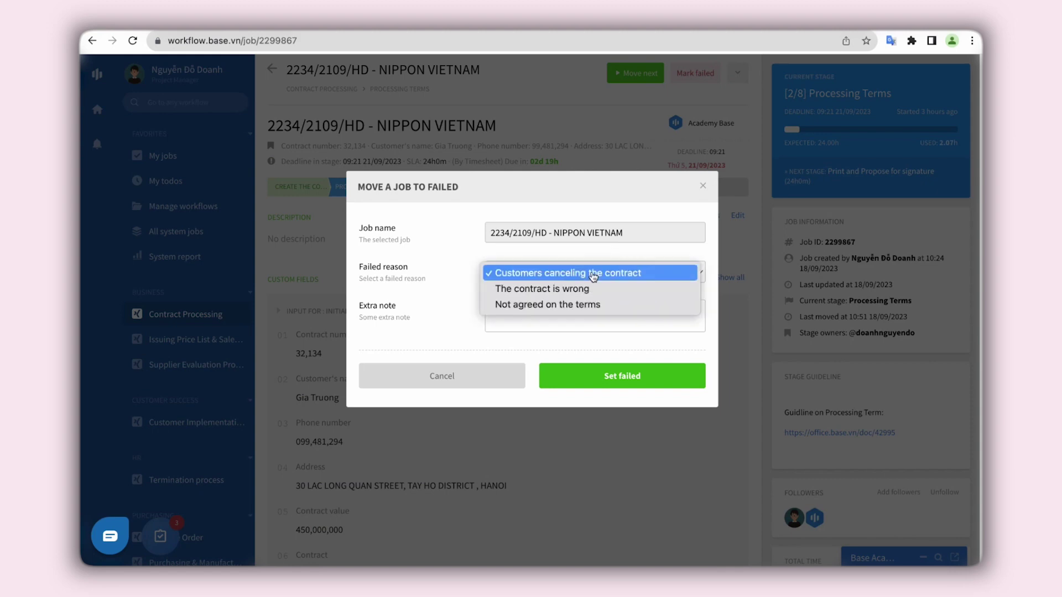
pyautogui.click(580, 308)
pyautogui.click(579, 380)
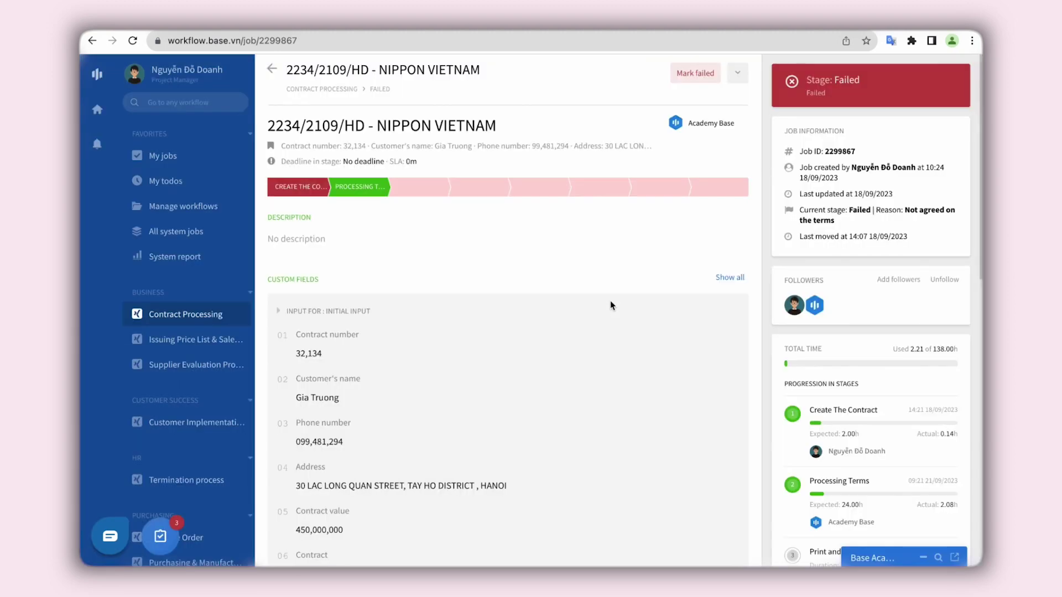
pyautogui.click(271, 70)
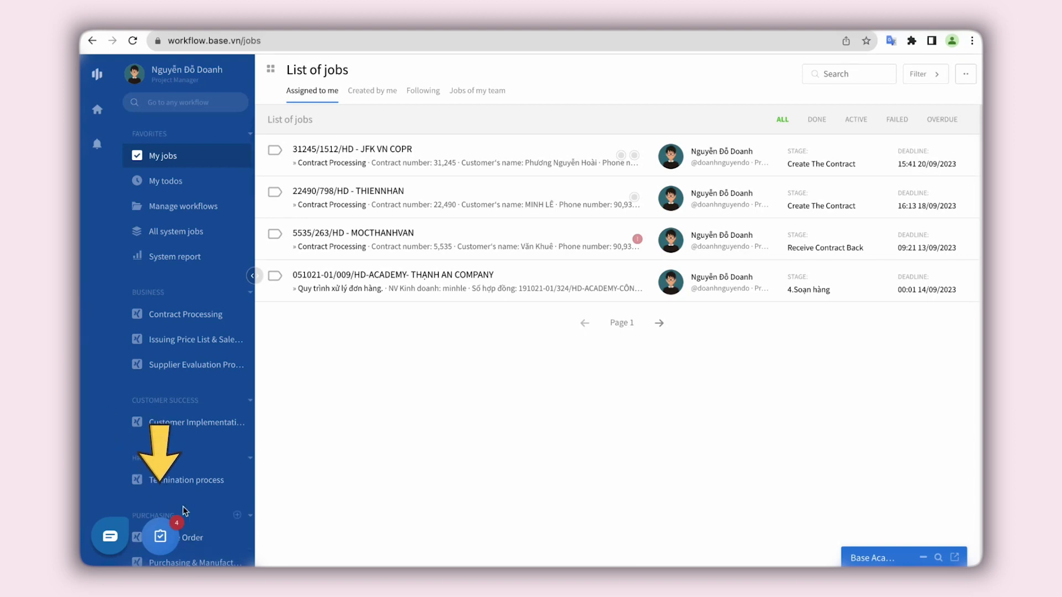
# Step: Open the Reminders panel showing one job due today, two late and one upcoming
pyautogui.click(177, 519)
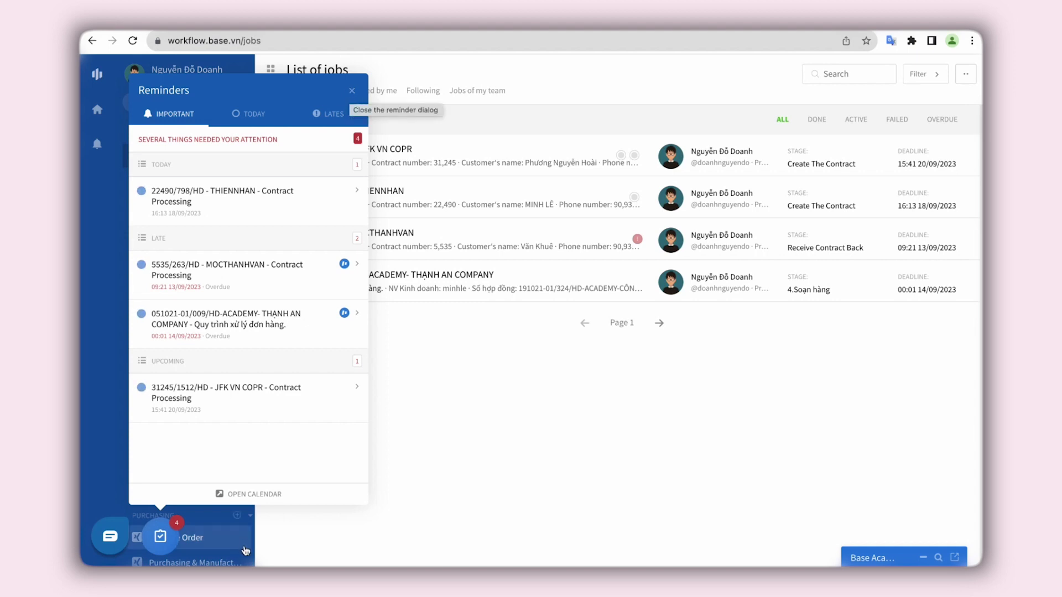
# Step: Browse the reminders calendar to the week of 18/09/2023, then close the calendar and Reminders panel
pyautogui.click(243, 494)
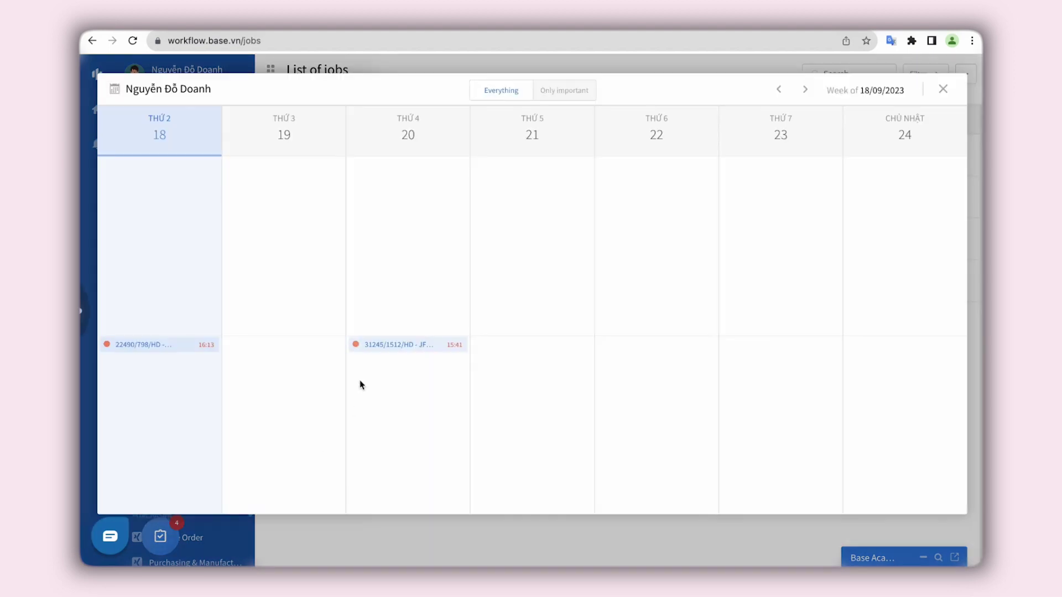
pyautogui.click(805, 92)
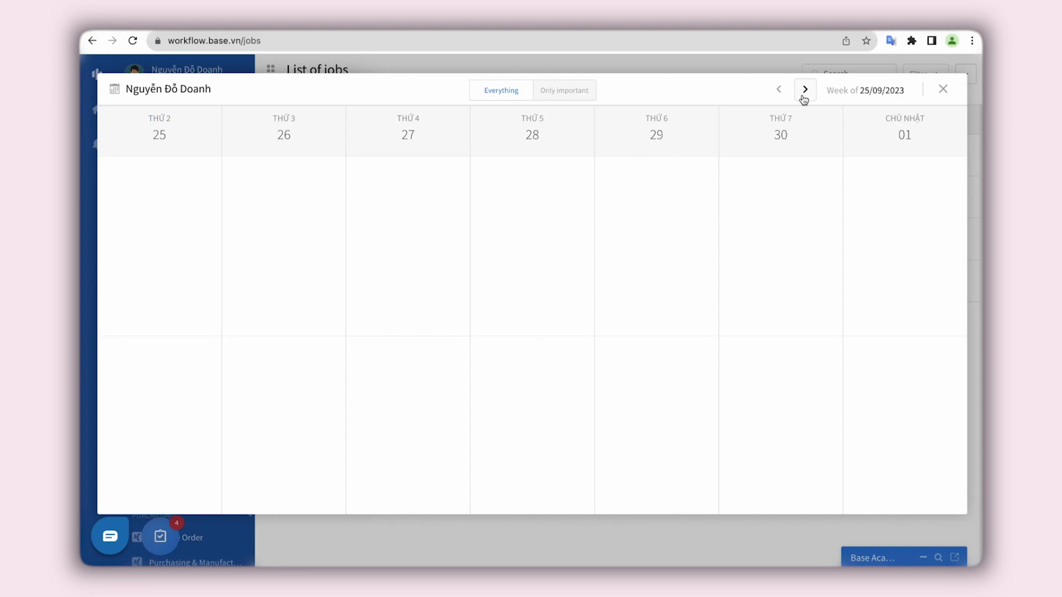
pyautogui.click(779, 91)
pyautogui.click(780, 92)
pyautogui.click(805, 90)
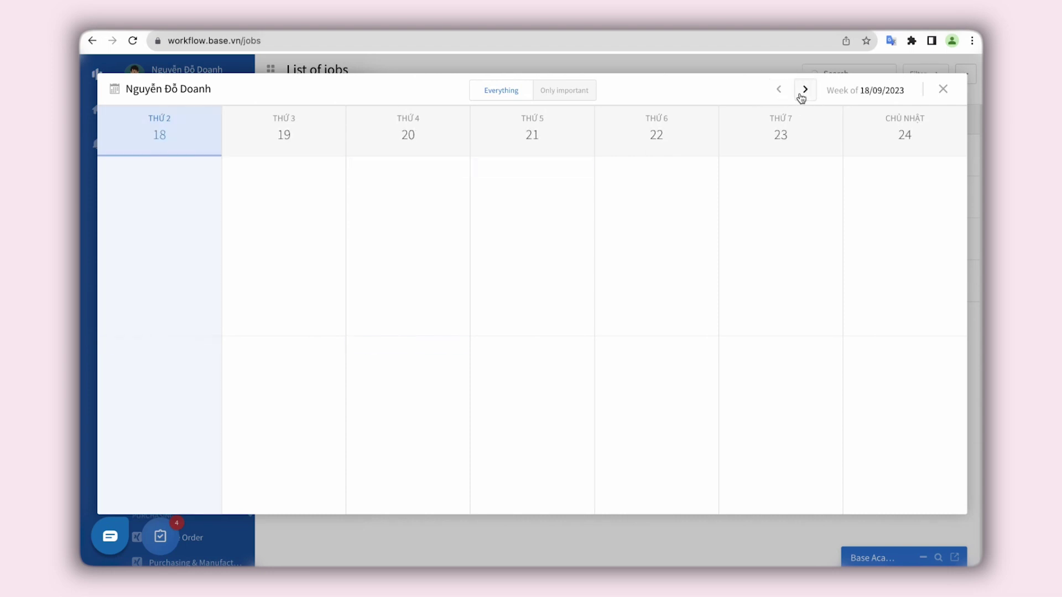
pyautogui.click(943, 89)
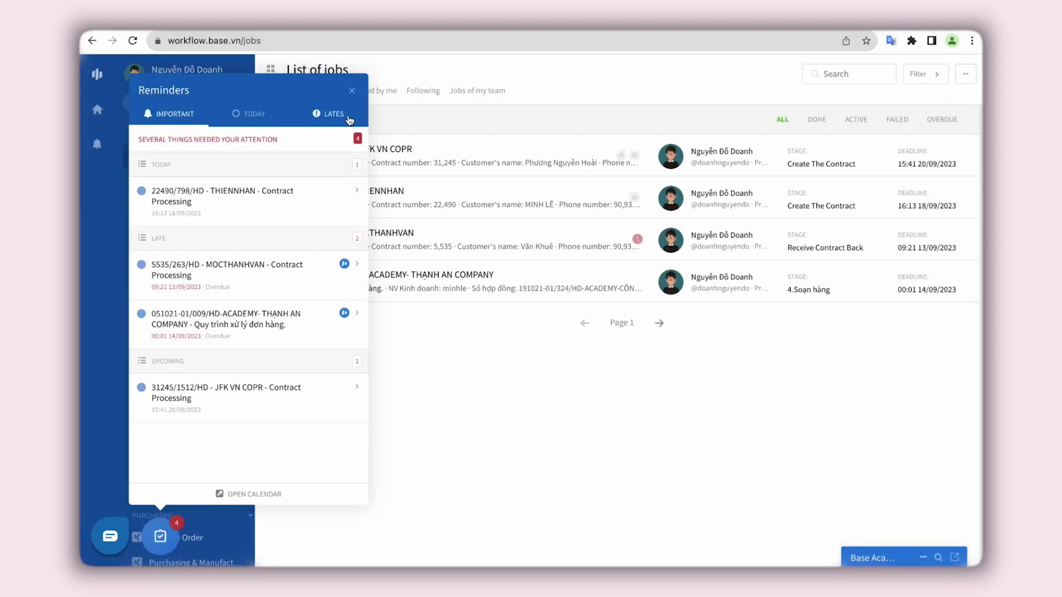
pyautogui.click(352, 90)
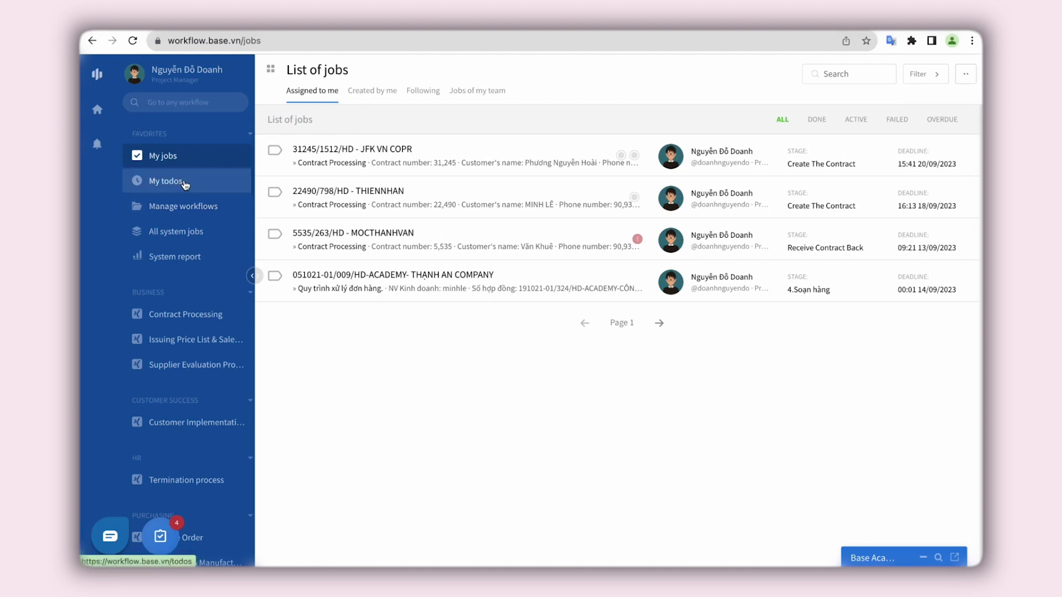
# Step: Show the jobs assigned to me, cycling through the Active, Overdue and All status filters
pyautogui.click(185, 159)
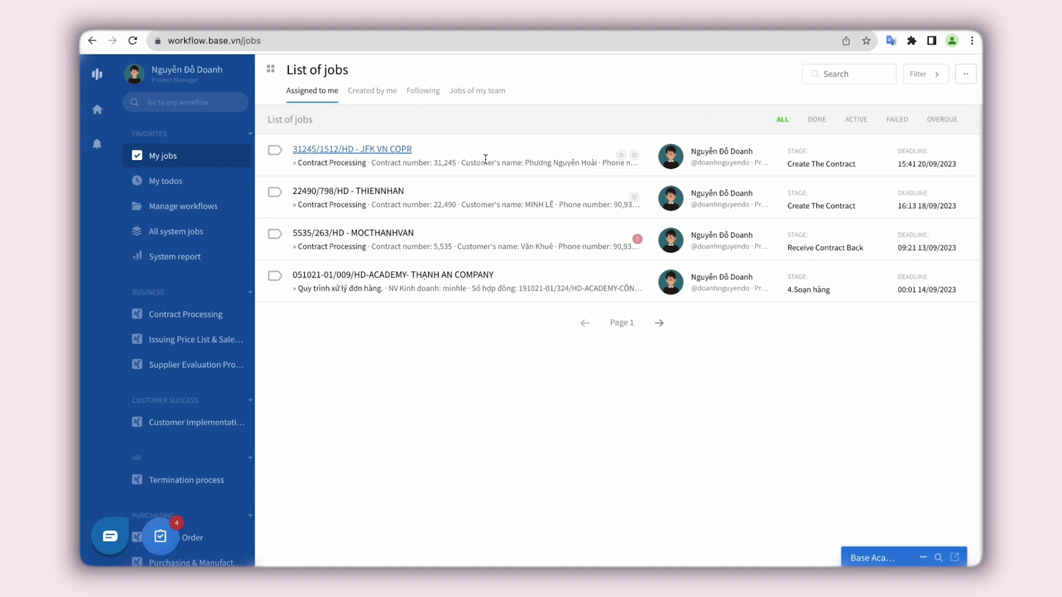
pyautogui.click(331, 98)
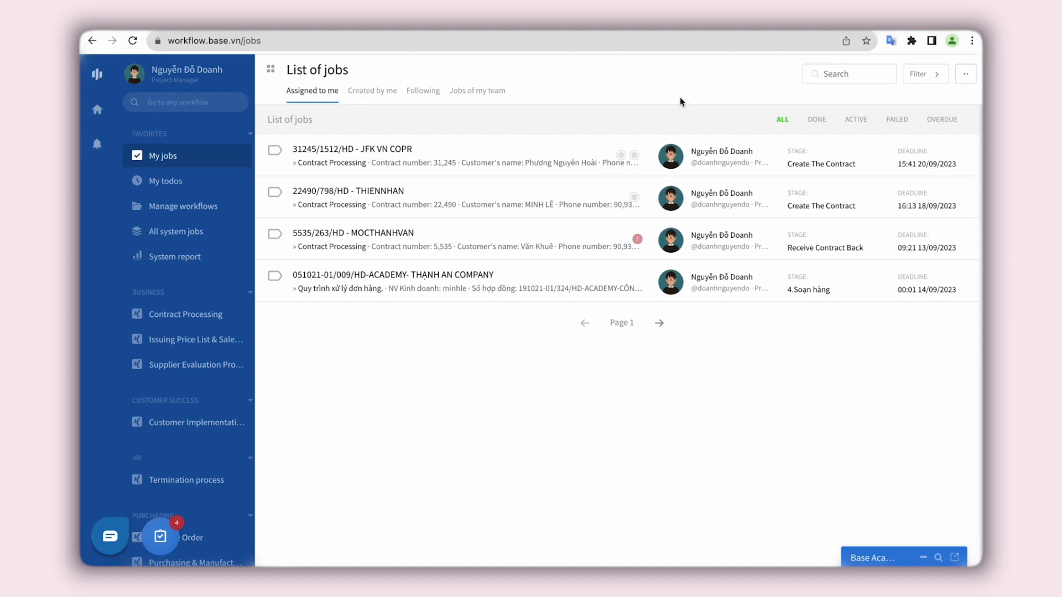
pyautogui.click(855, 120)
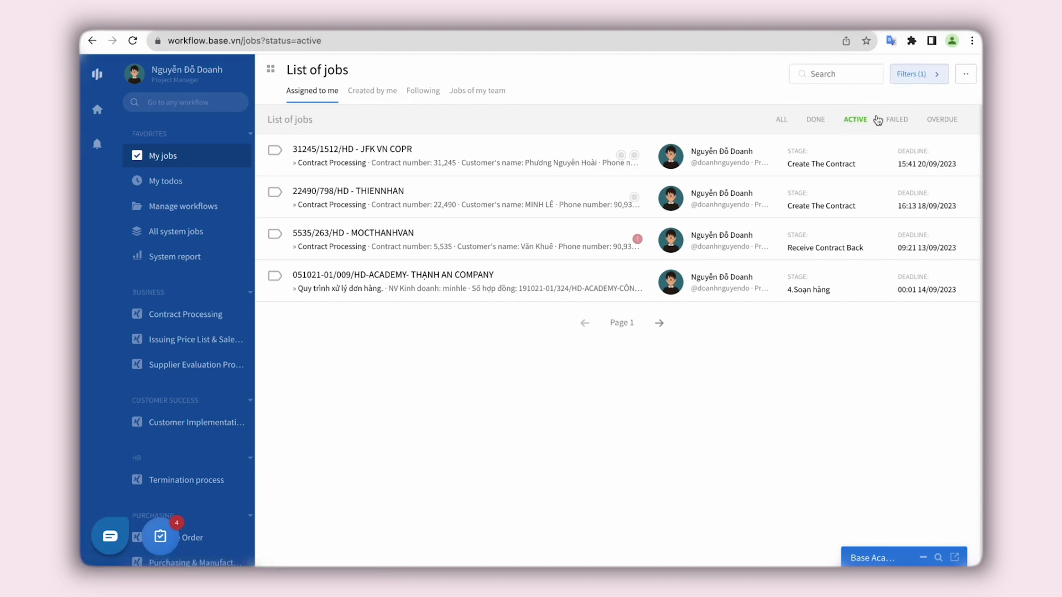
pyautogui.click(948, 120)
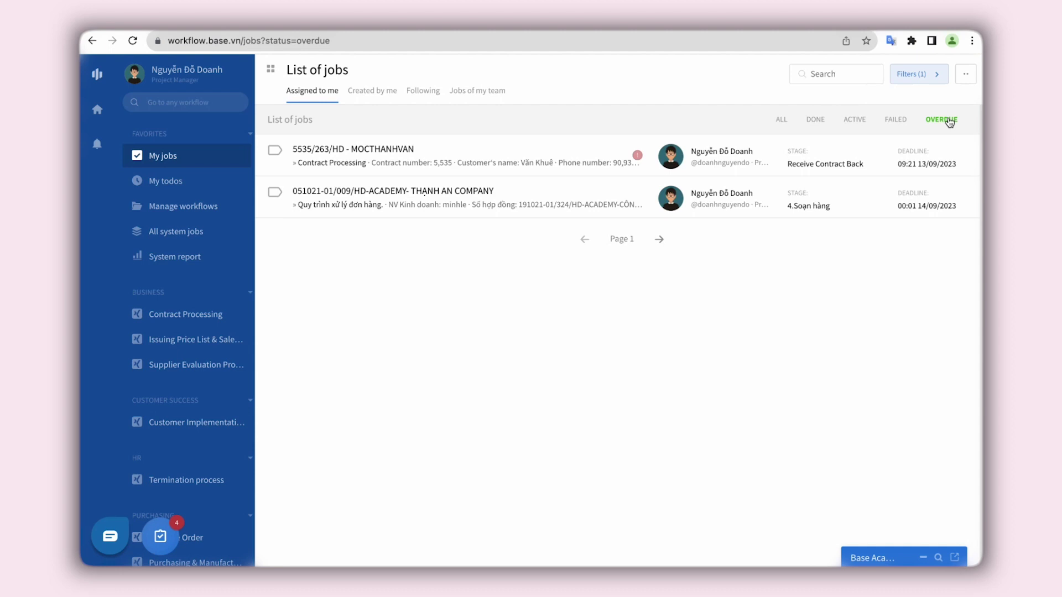
pyautogui.click(781, 121)
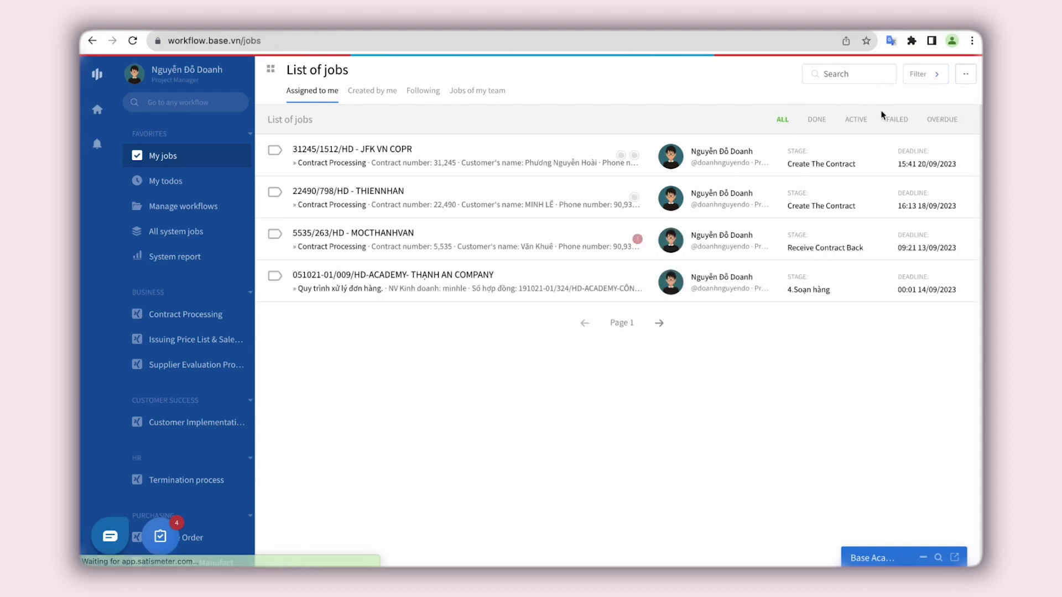
# Step: Filter the job list to the Contract Processing workflow
pyautogui.click(927, 75)
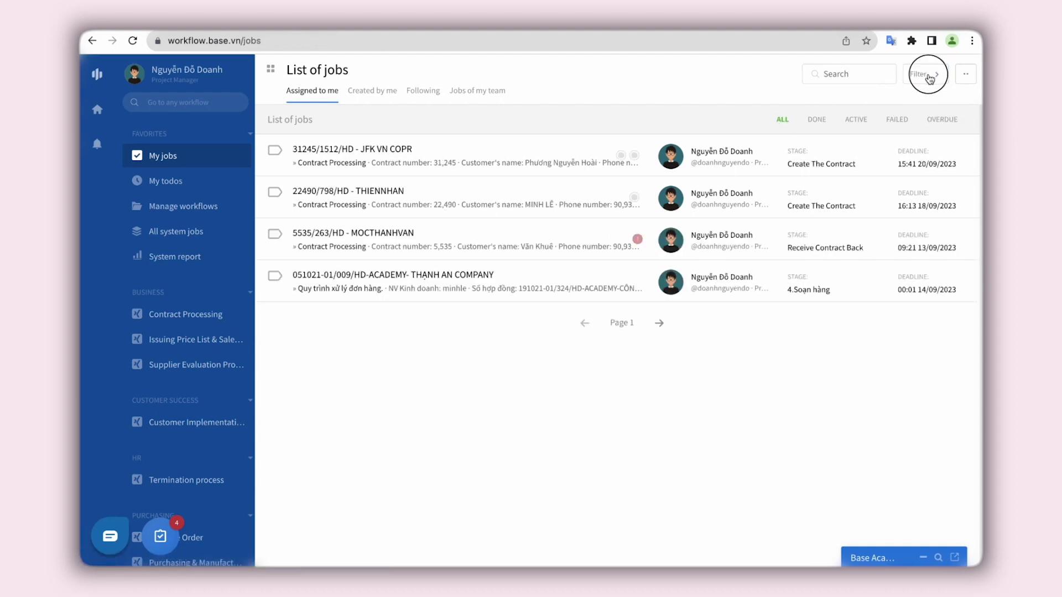
pyautogui.click(858, 284)
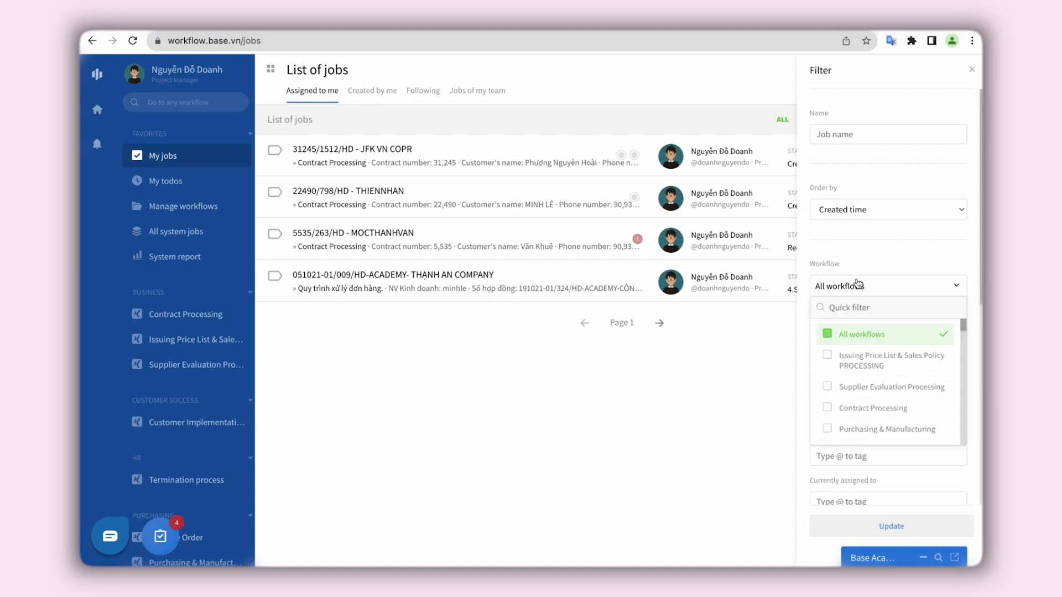
pyautogui.click(852, 408)
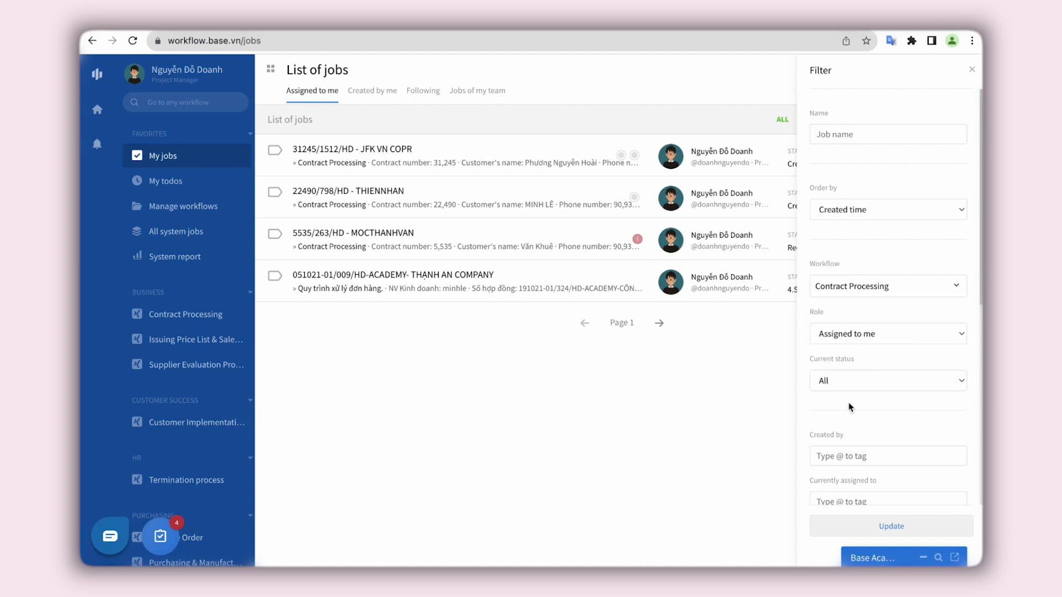
pyautogui.click(836, 526)
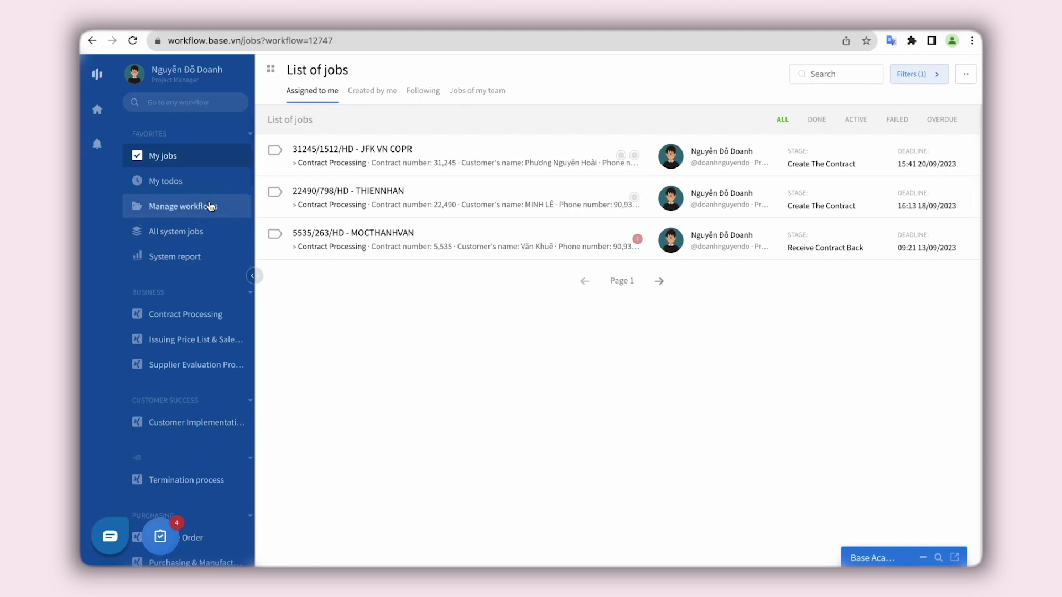
# Step: Switch to My todos, return to My jobs, and open the JFK VN COPR job
pyautogui.click(176, 181)
pyautogui.click(183, 166)
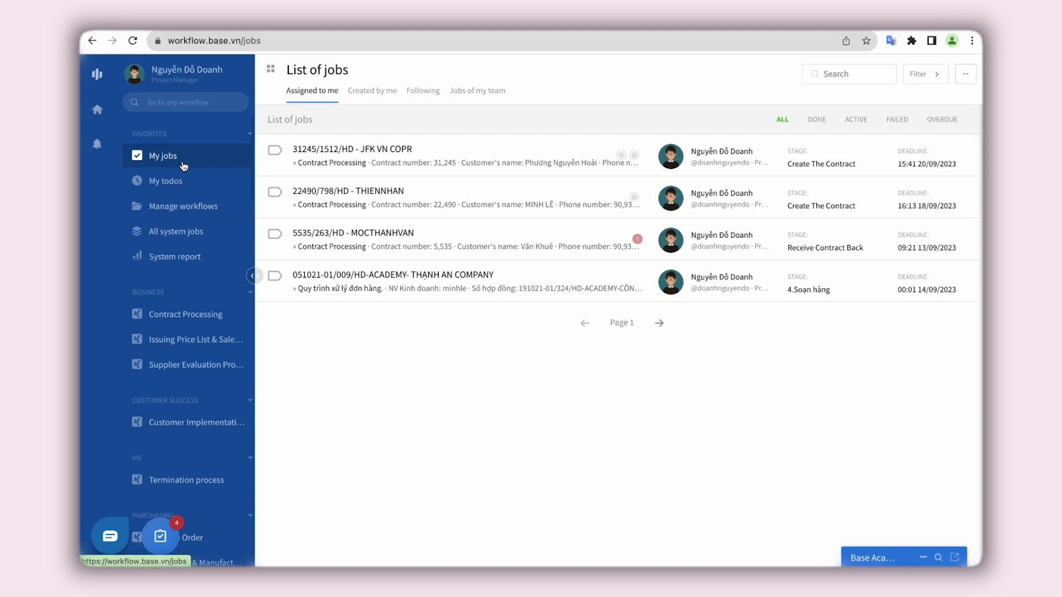
pyautogui.click(340, 150)
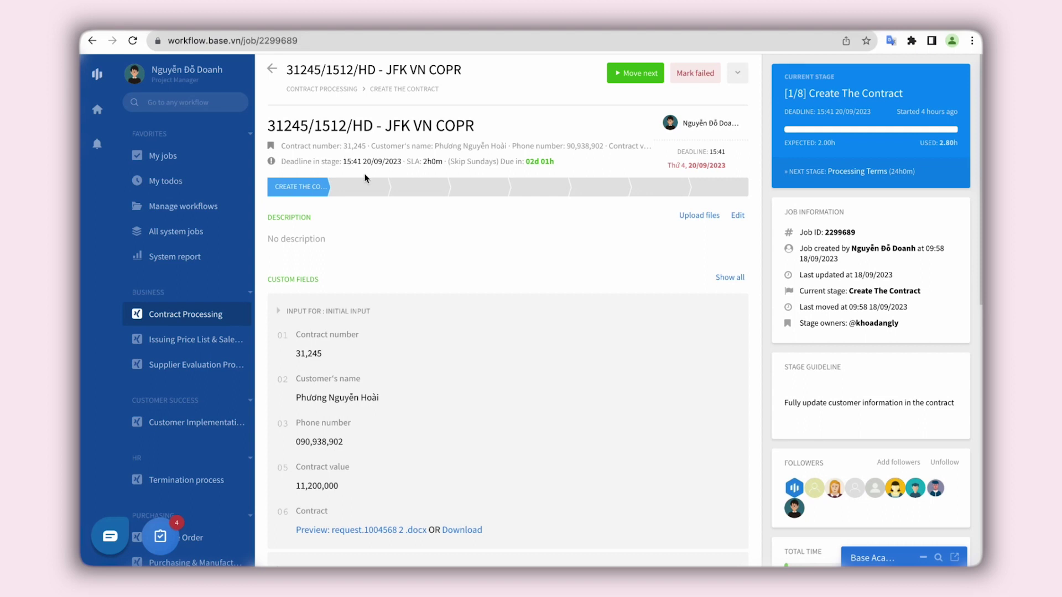
# Step: Tick 'Supplement power of attorney (if any)' in the JFK VN COPR job's List of todos
pyautogui.scroll(-2, 496, 199)
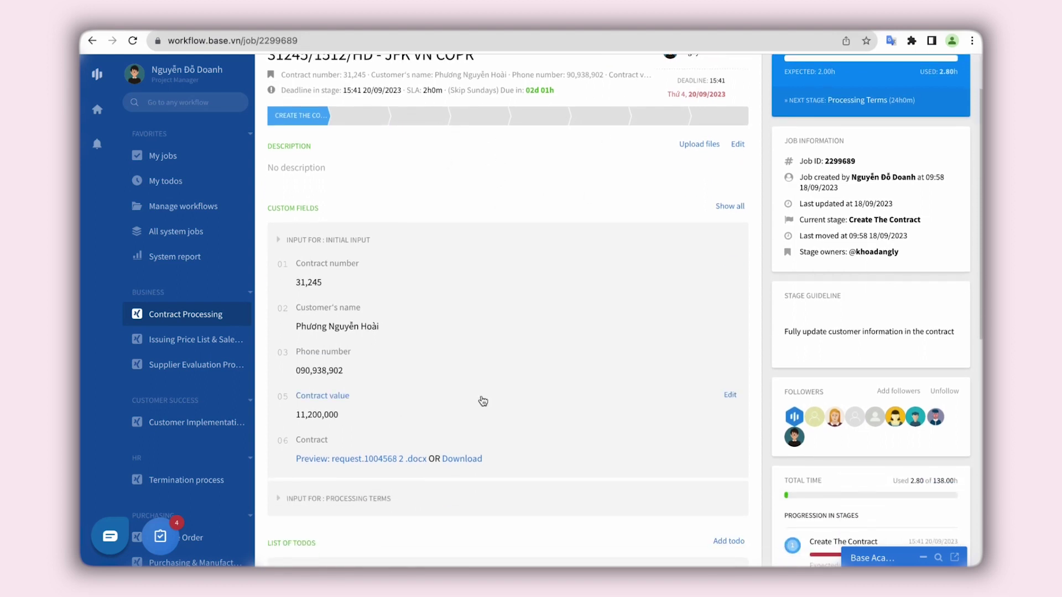
pyautogui.scroll(2, 489, 255)
pyautogui.scroll(-7, 439, 330)
pyautogui.scroll(-1, 443, 330)
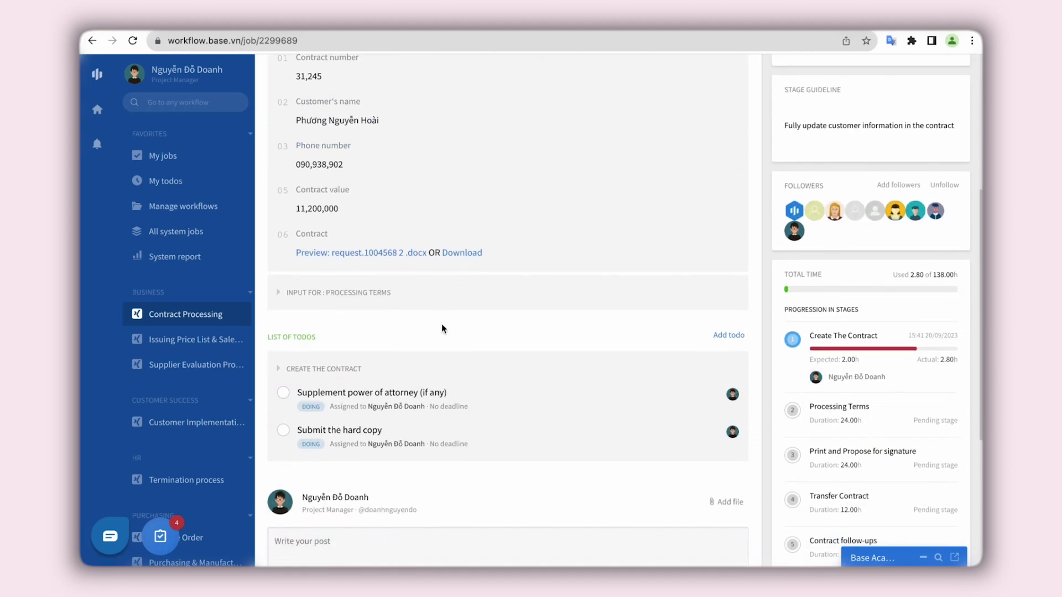
pyautogui.click(284, 394)
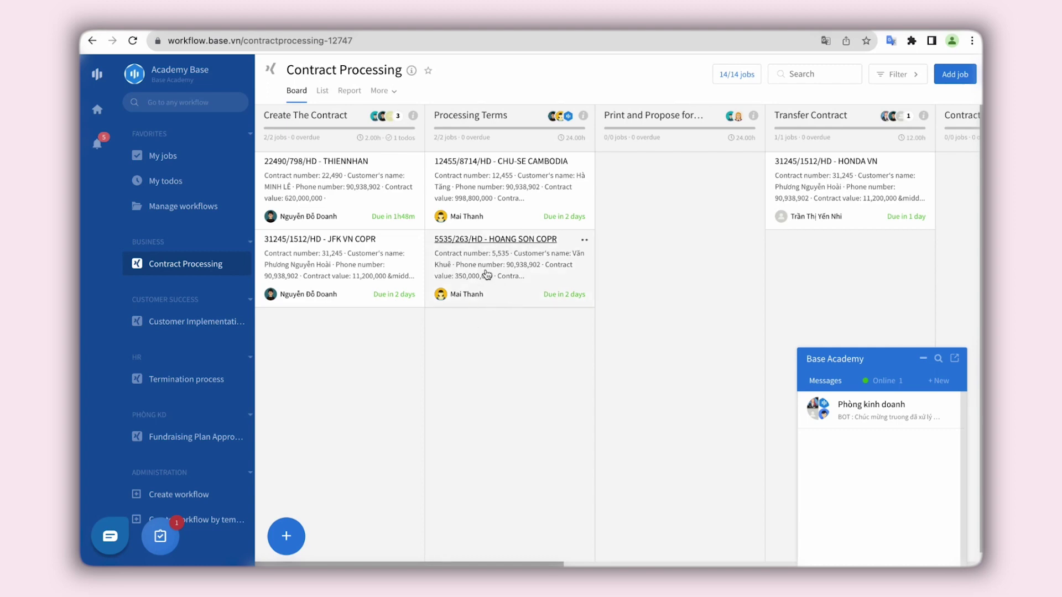
# Step: Try moving HOANG SON COPR back to Create The Contract, then dismiss the authentication error
pyautogui.moveTo(486, 275); pyautogui.dragTo(344, 278)
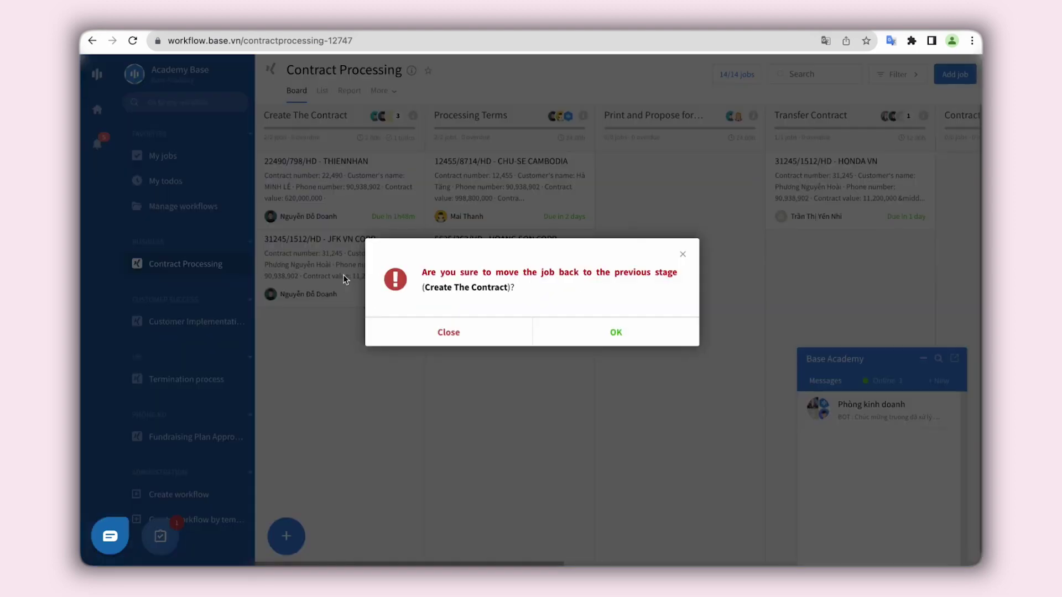
pyautogui.click(605, 336)
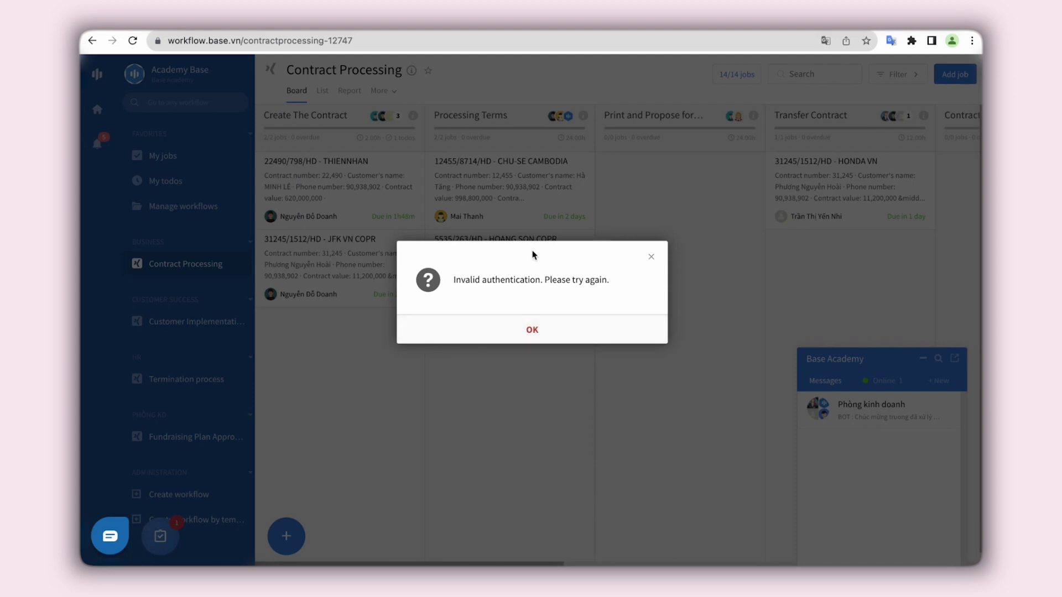
pyautogui.click(568, 335)
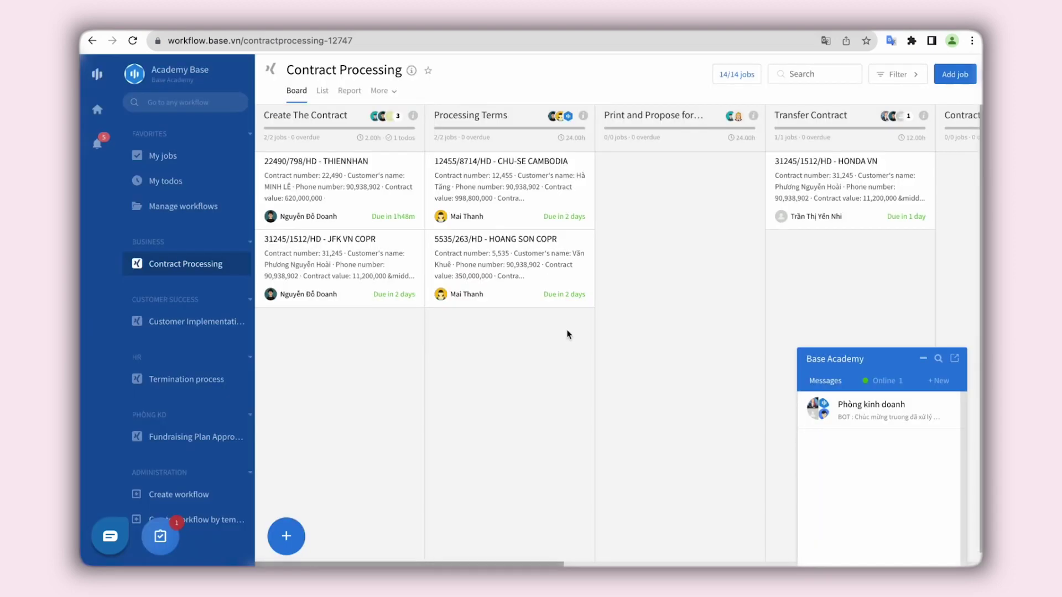
# Step: Comment on HOANG SON COPR tagging a colleague to move it back for the missing Power Of Attorney
pyautogui.click(524, 275)
pyautogui.scroll(-8, 363, 279)
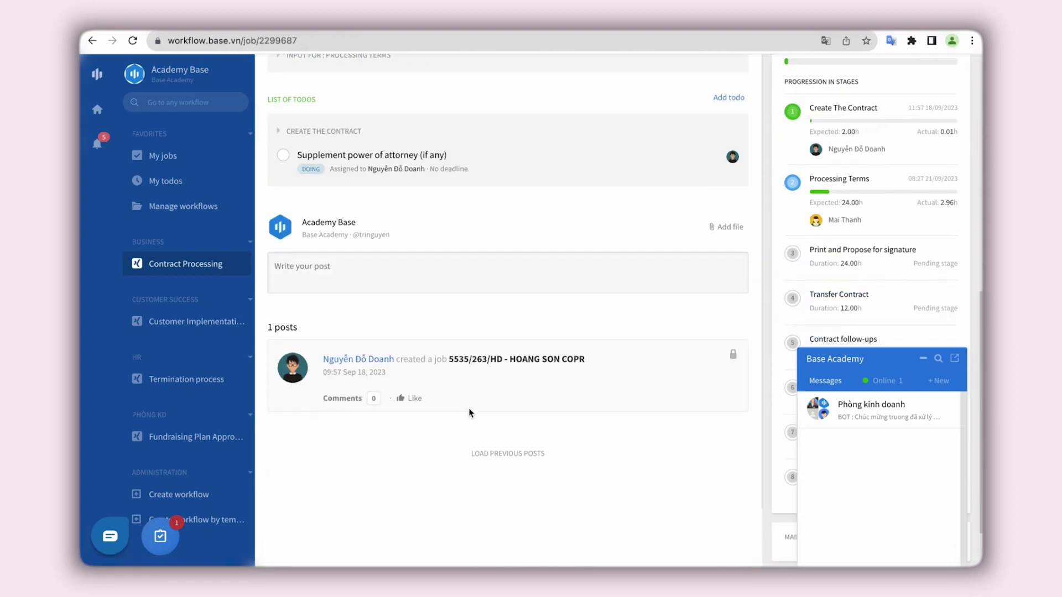
pyautogui.click(364, 279)
pyautogui.write('@thanhmai')
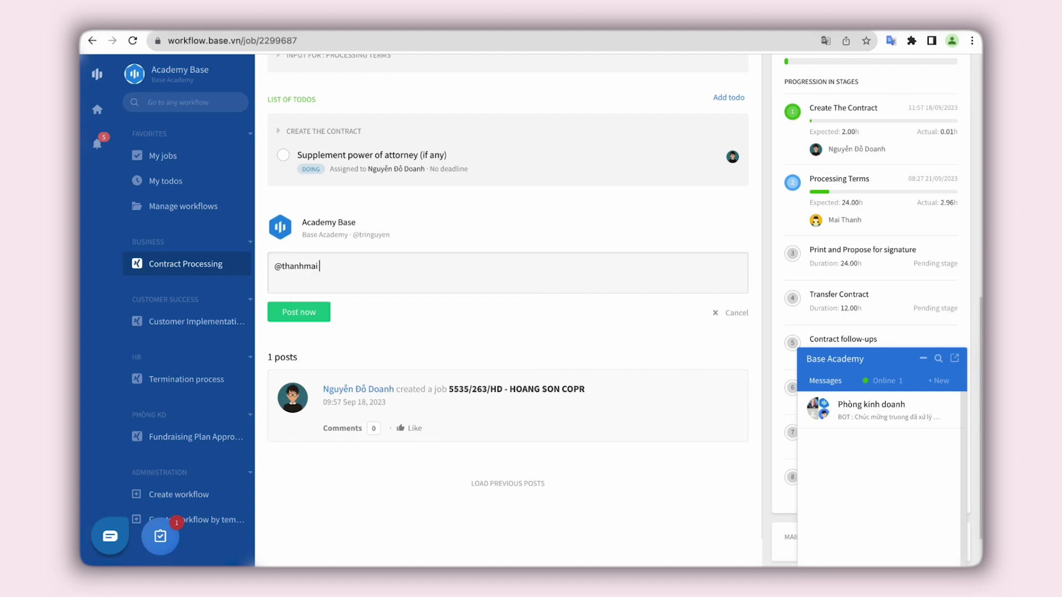
pyautogui.write(' pls backward the job since I forgot the “Power Of Attorney”')
pyautogui.click(299, 312)
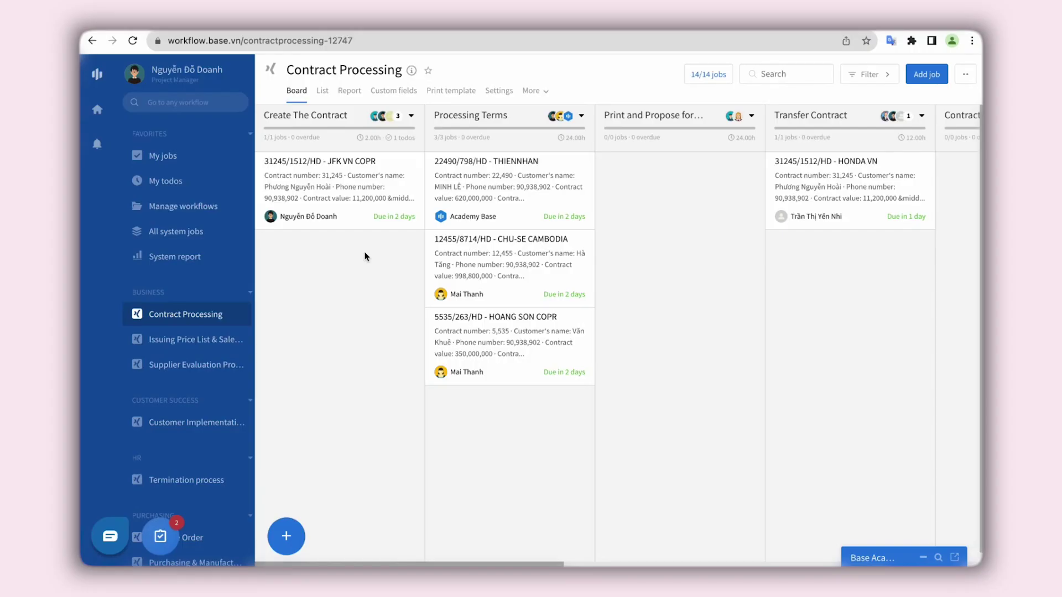
# Step: Add a colleague found by name search as a follower of the JFK VN COPR job
pyautogui.click(358, 188)
pyautogui.scroll(-2, 743, 409)
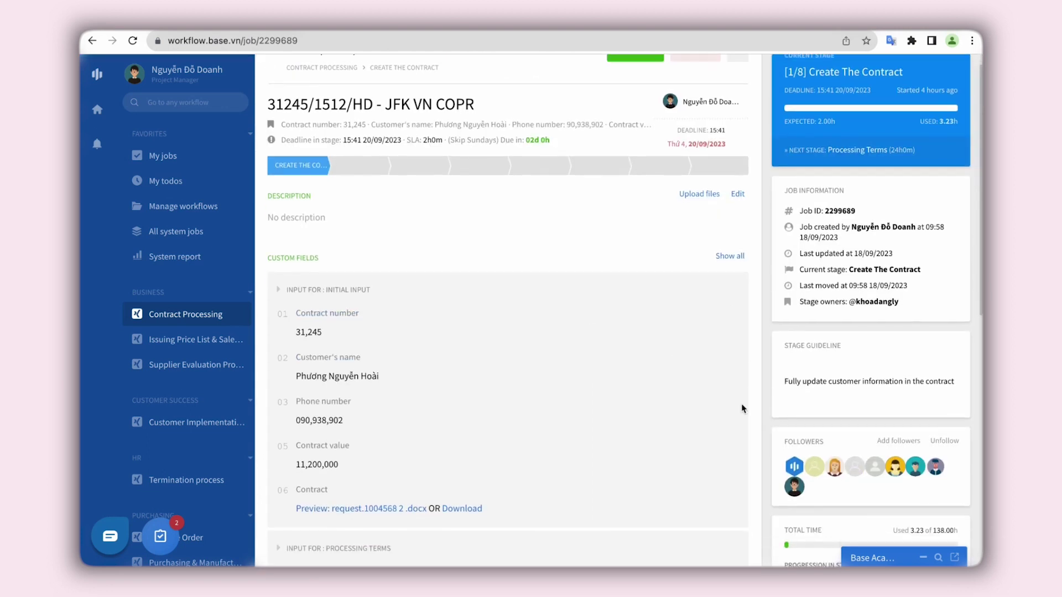
pyautogui.scroll(-2, 743, 409)
pyautogui.click(897, 373)
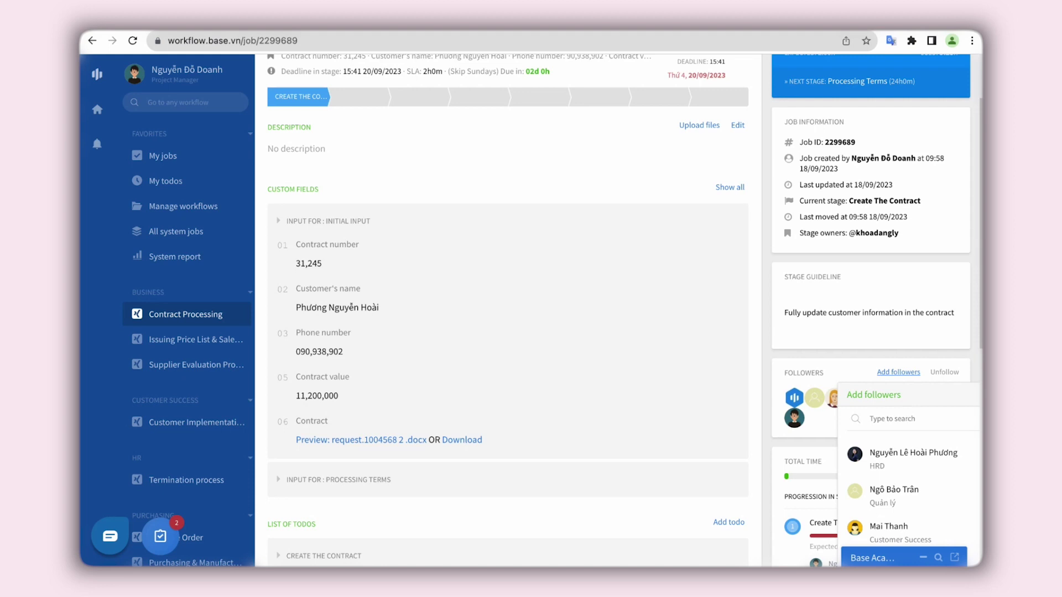
pyautogui.write('minh')
pyautogui.click(900, 458)
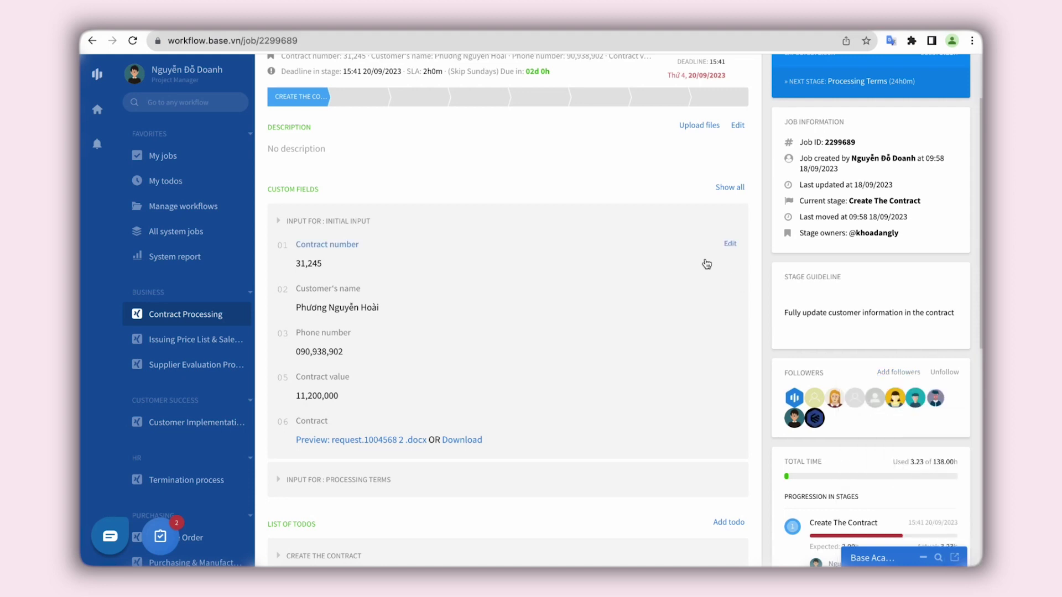
# Step: Send the JFK VN COPR job's link to a colleague in a new chat message
pyautogui.click(404, 48)
pyautogui.hotkey('ctrl', 'c')
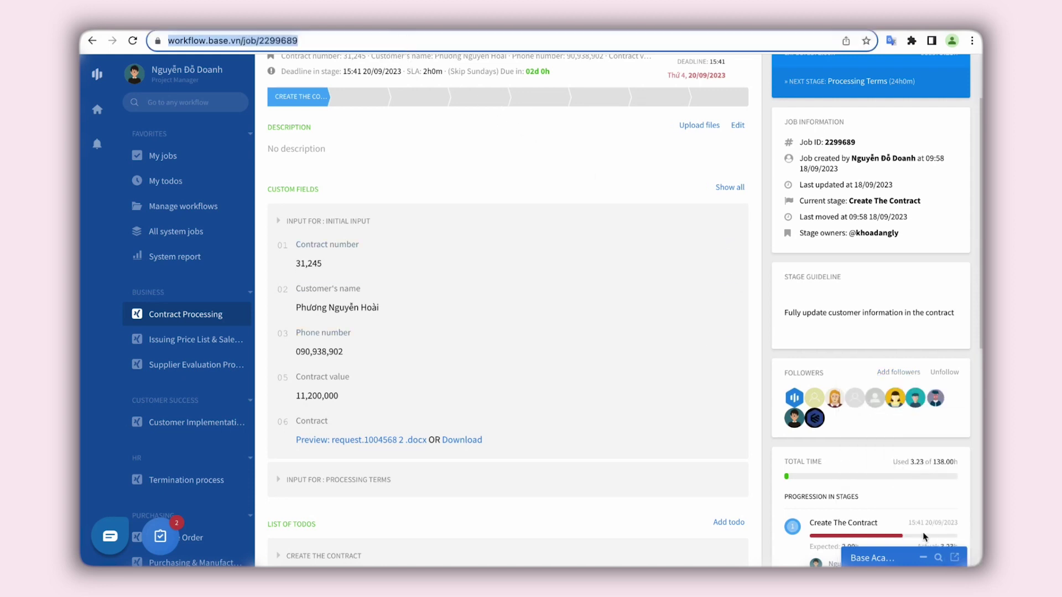
pyautogui.click(923, 558)
pyautogui.click(939, 381)
pyautogui.click(704, 412)
pyautogui.click(675, 557)
pyautogui.hotkey('ctrl', 'v')
pyautogui.click(768, 545)
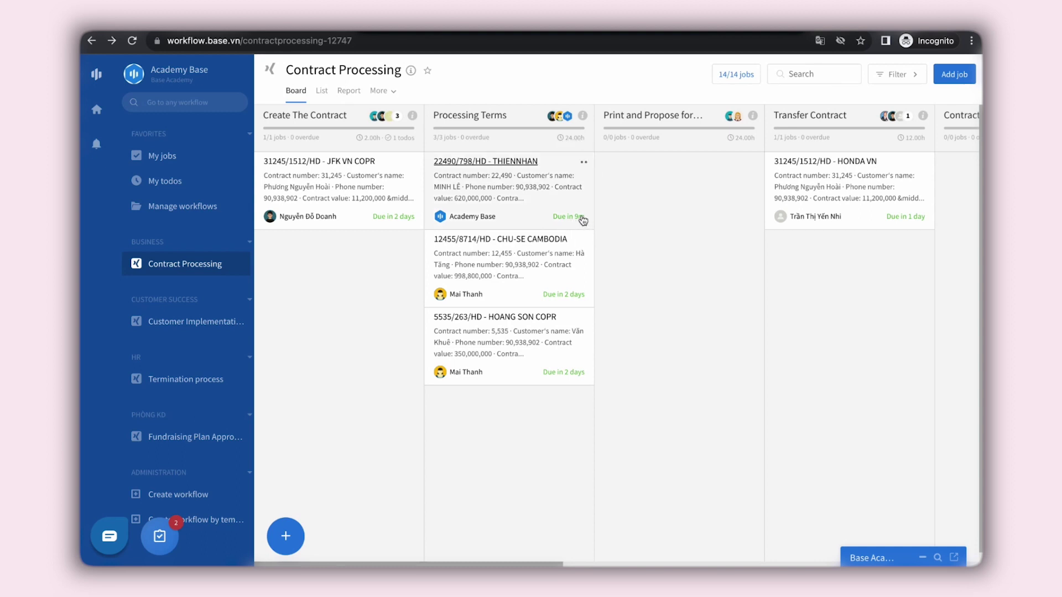
# Step: Post on THIENNHAN, tagging the stage owner: 'Hi sir, please extend the deadline since the terms are complicated to processing.'
pyautogui.click(552, 171)
pyautogui.scroll(-1, 685, 313)
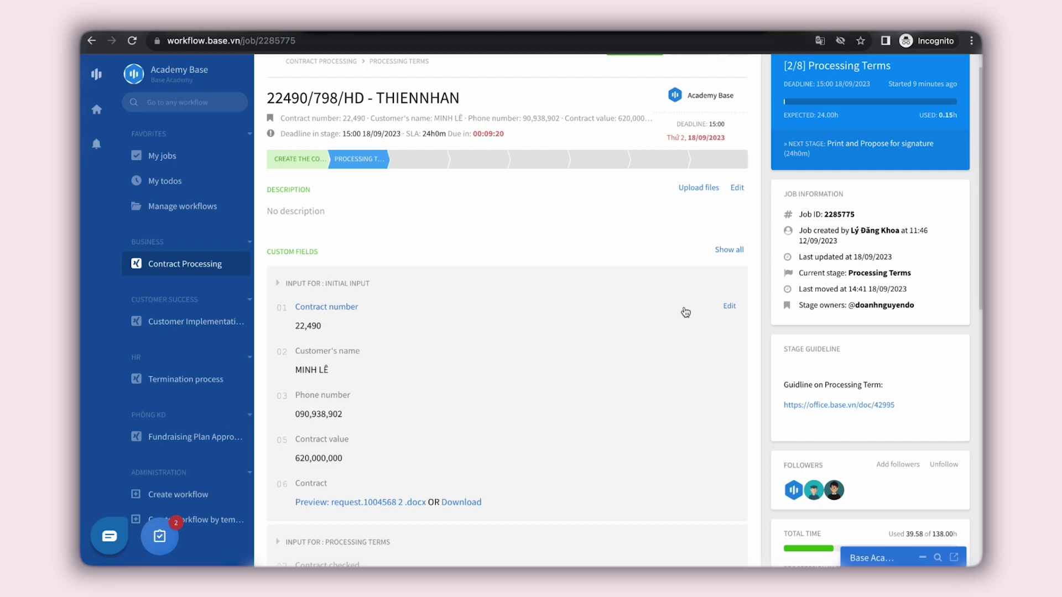
pyautogui.scroll(-1, 686, 313)
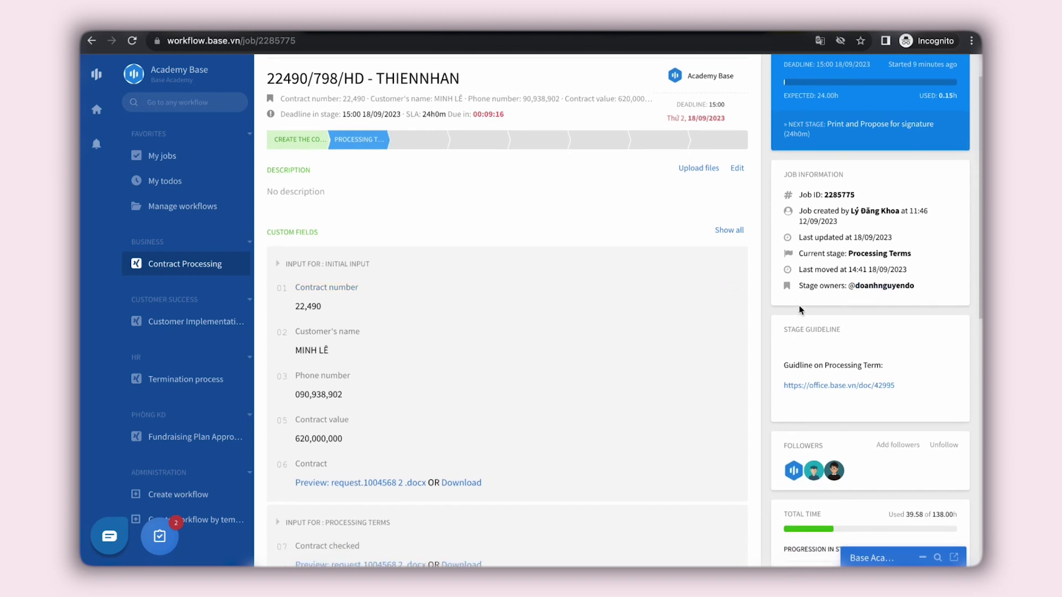
pyautogui.scroll(-6, 592, 379)
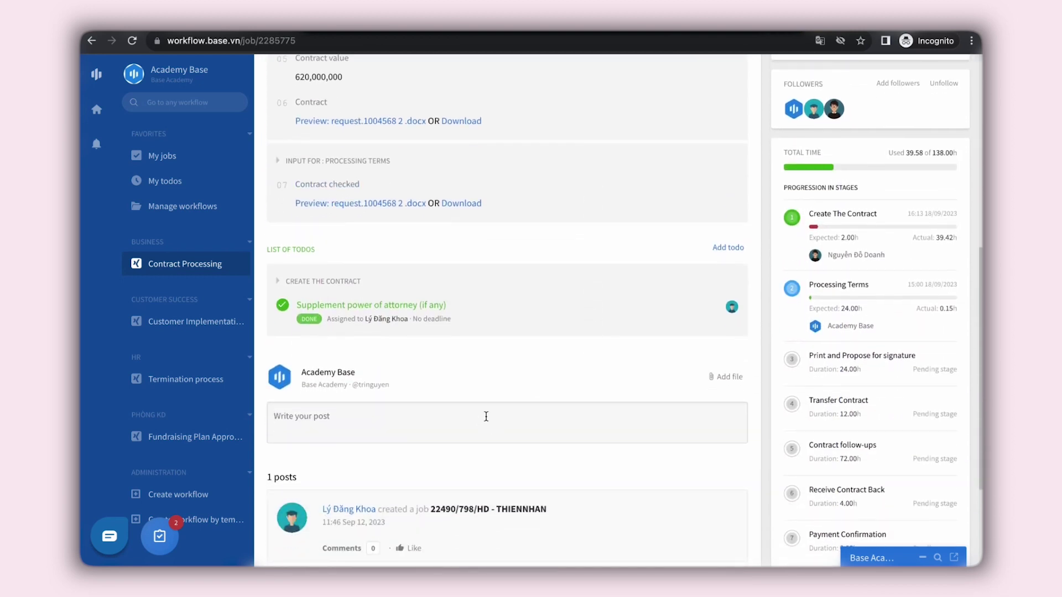
pyautogui.click(487, 417)
pyautogui.write('@doanh')
pyautogui.press('Return')
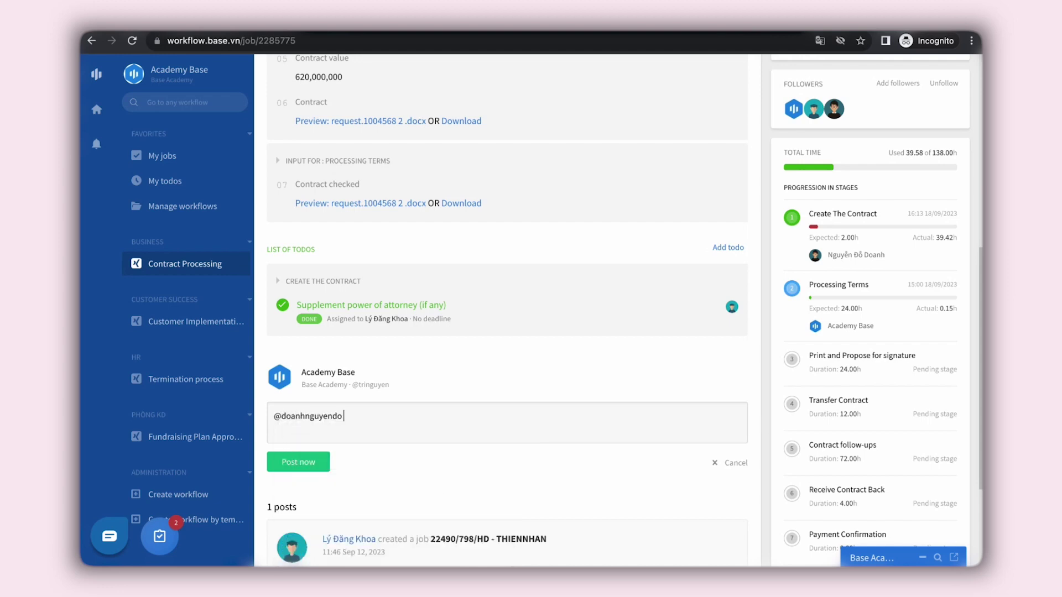
pyautogui.write('Hi sir, please extend the deadline since the terms are complicated to processing.')
pyautogui.click(299, 462)
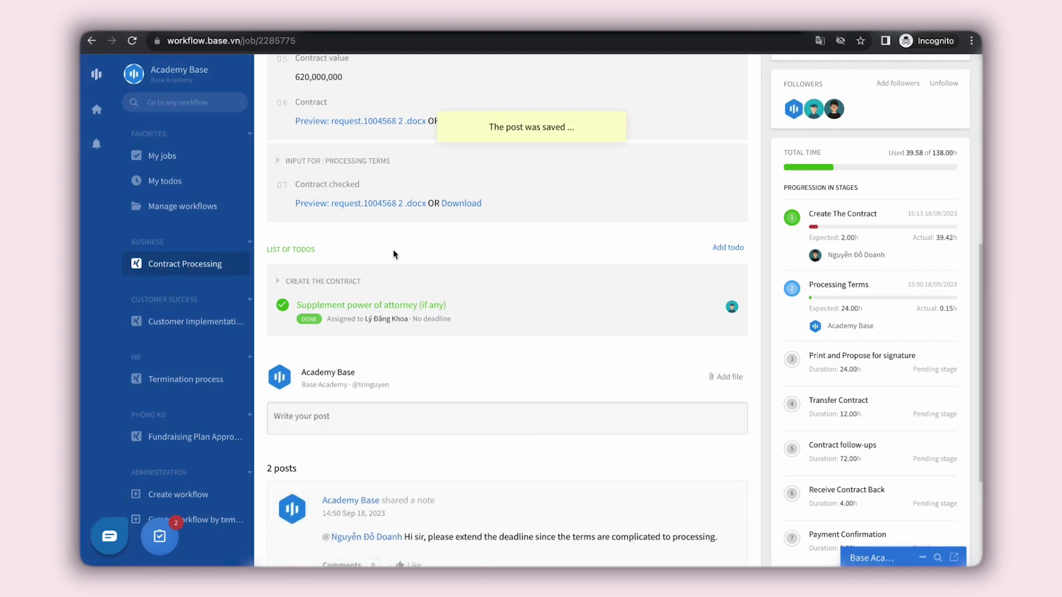
pyautogui.scroll(-1, 396, 394)
pyautogui.hotkey('ctrl', 'Right')
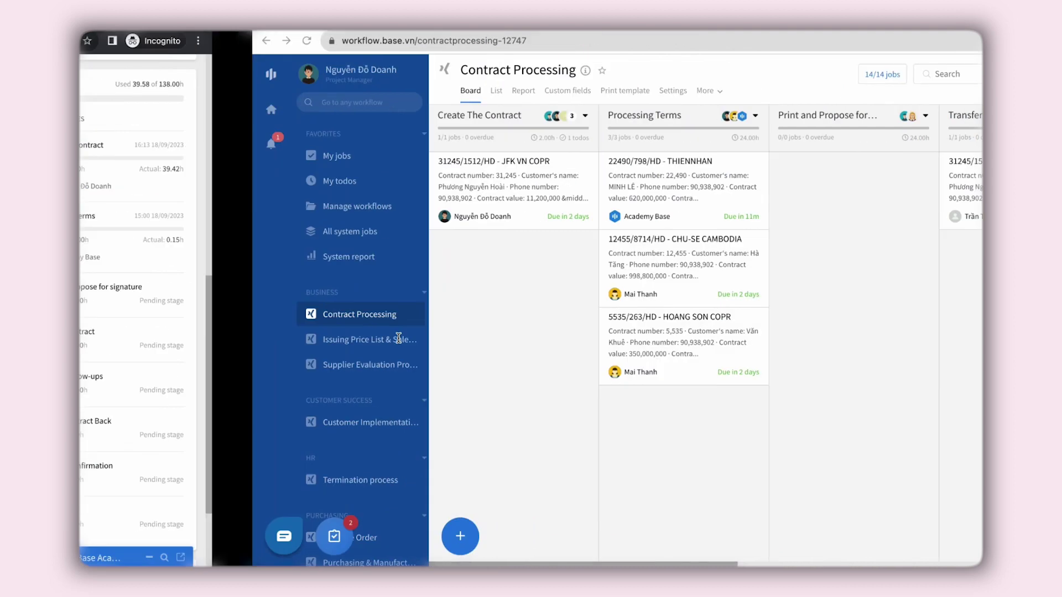
# Step: Change the THIENNHAN job's deadline to 19 September 2023 and save
pyautogui.click(584, 162)
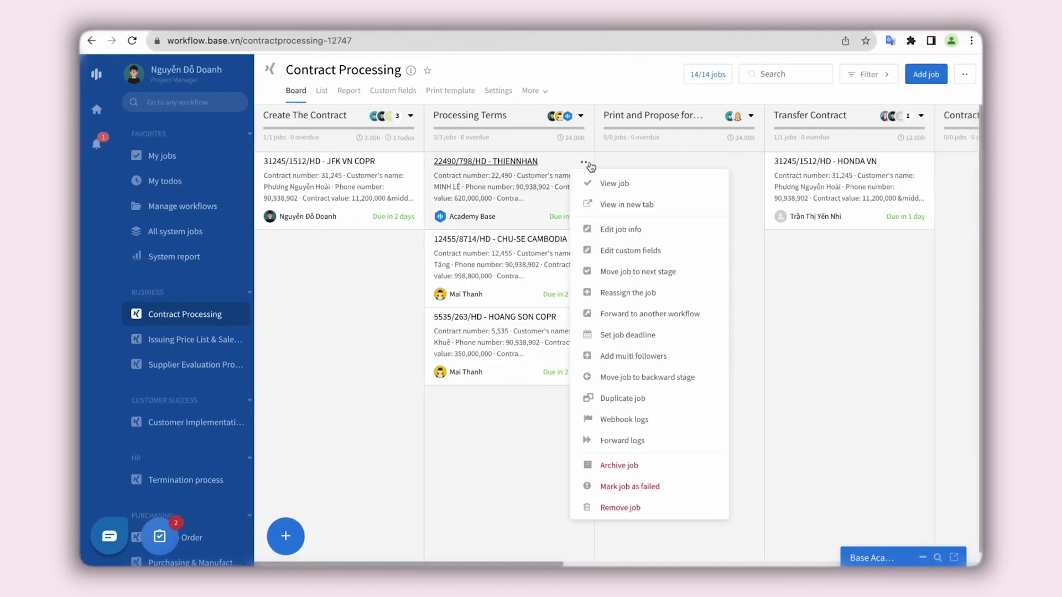
pyautogui.click(599, 334)
pyautogui.click(517, 293)
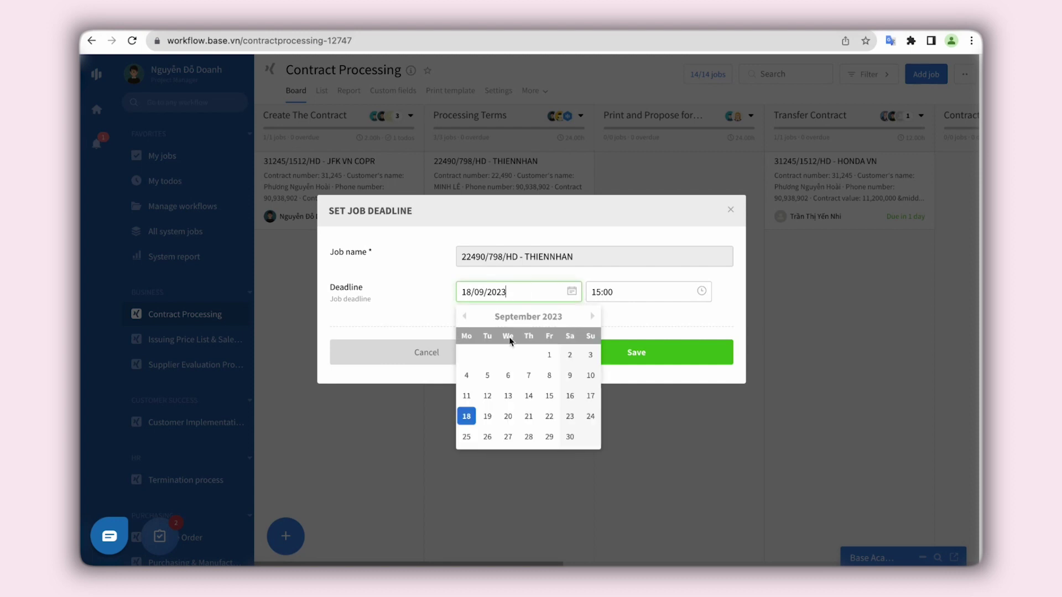
pyautogui.click(487, 415)
pyautogui.click(636, 353)
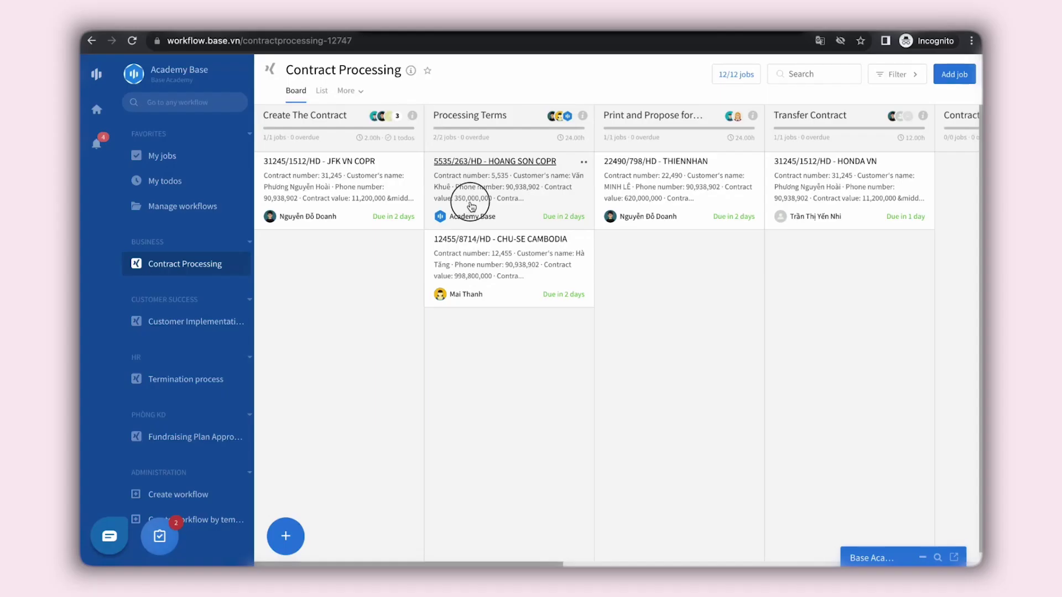
# Step: Move HOANG SON COPR to the Print and Propose for signature stage and view its details
pyautogui.moveTo(471, 206); pyautogui.dragTo(703, 241)
pyautogui.click(446, 450)
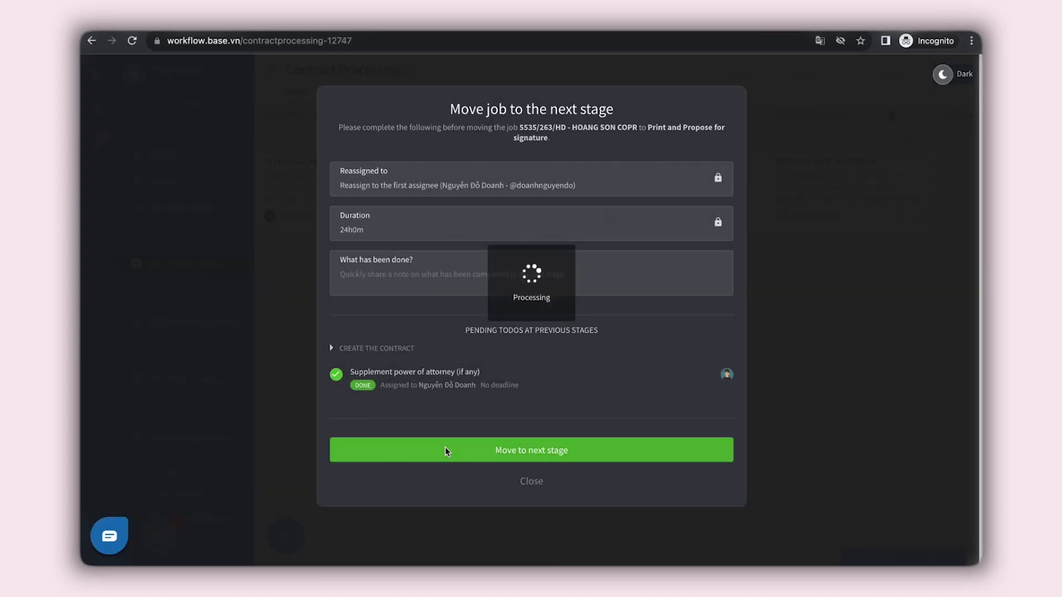
pyautogui.click(695, 185)
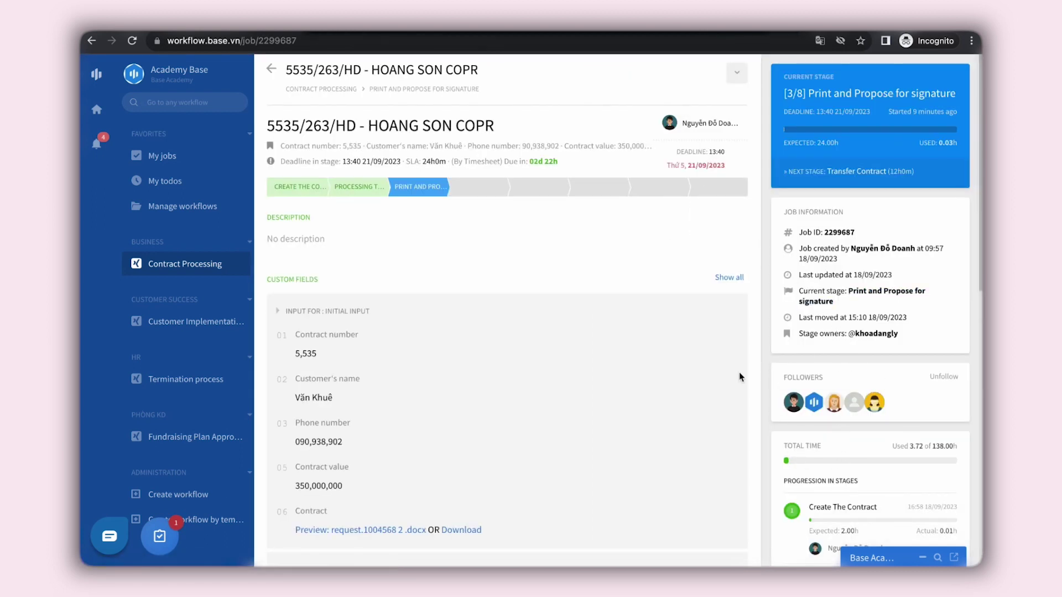
# Step: Open the THIENNHAN job from its notification and unfollow it
pyautogui.click(96, 144)
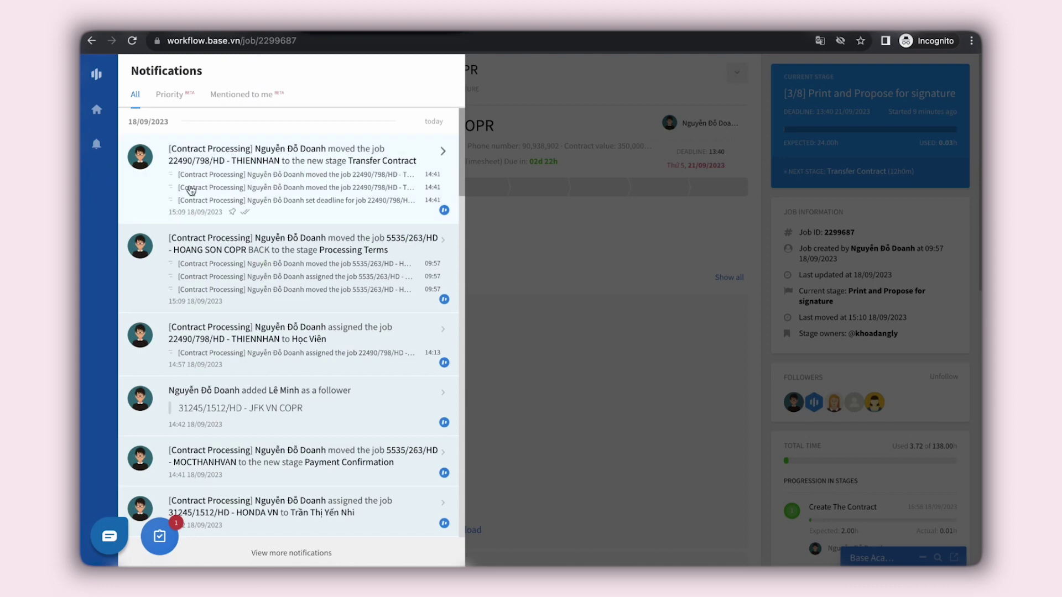
pyautogui.click(321, 182)
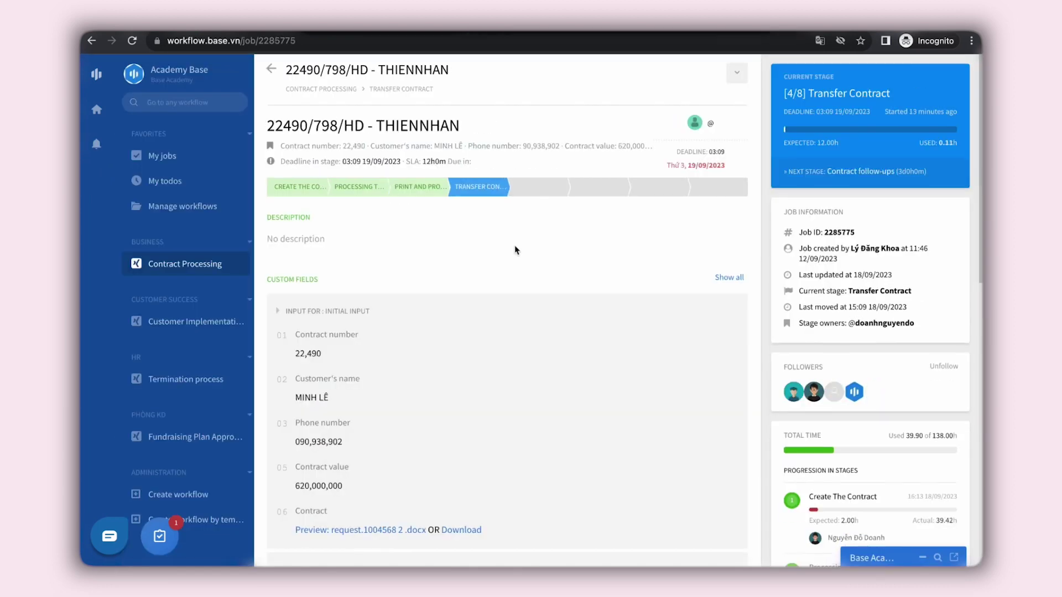
pyautogui.scroll(-5, 514, 250)
pyautogui.scroll(4, 516, 243)
pyautogui.scroll(1, 515, 241)
pyautogui.scroll(-2, 689, 319)
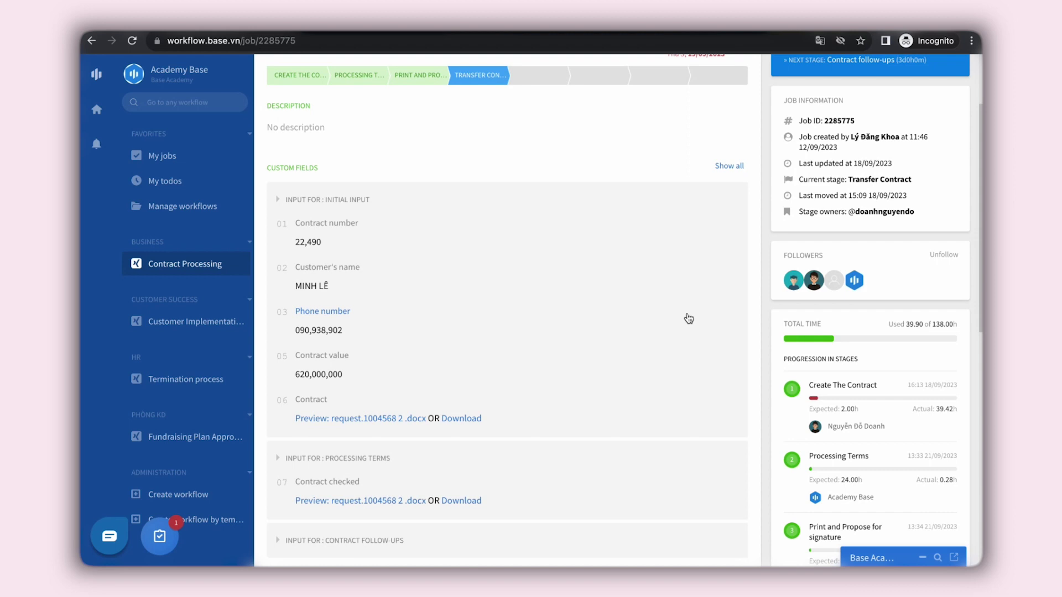
pyautogui.scroll(1, 689, 319)
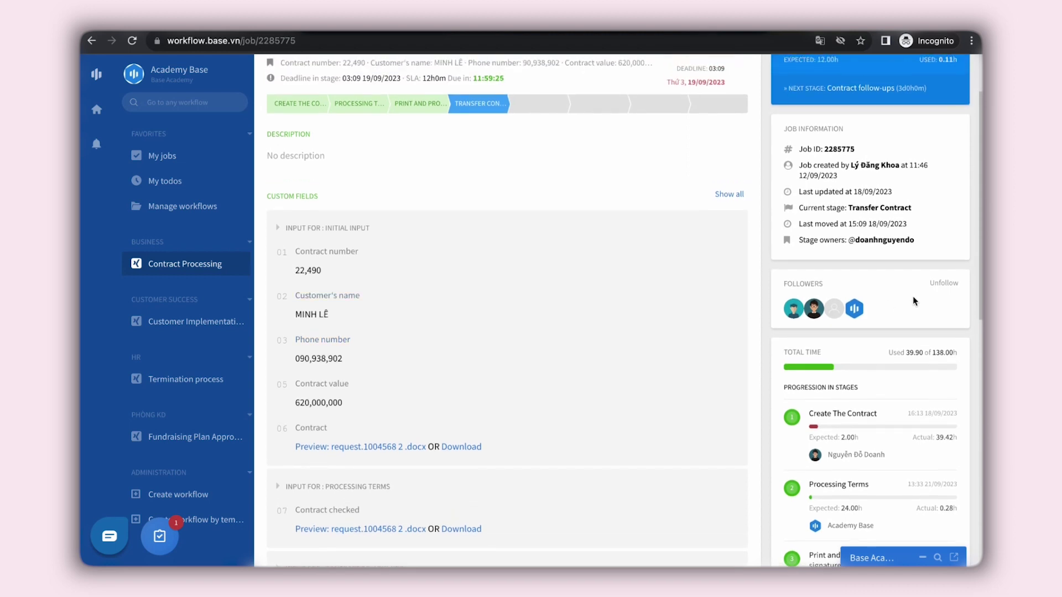
pyautogui.click(943, 283)
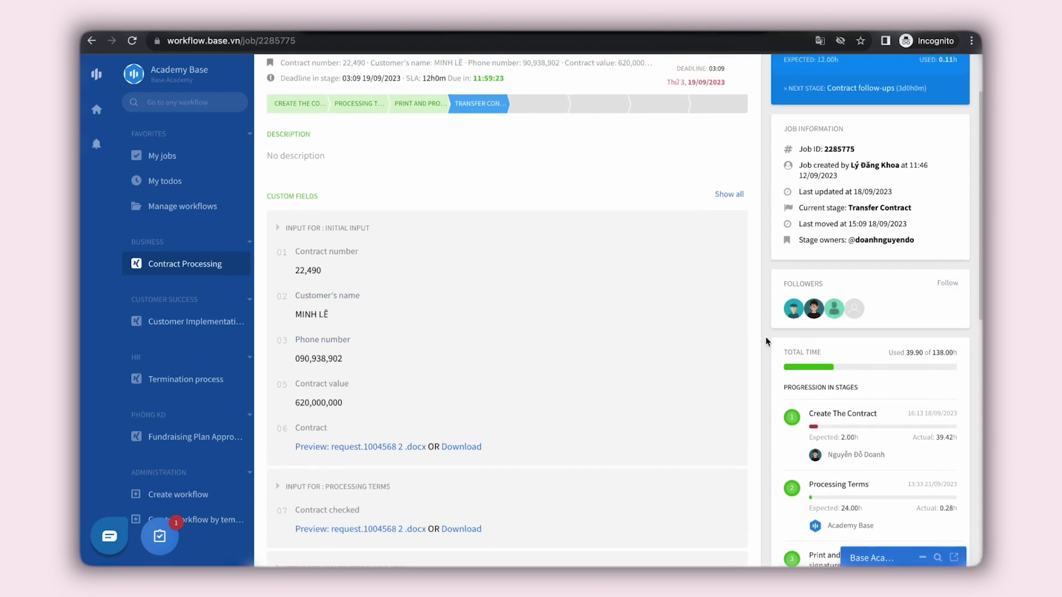
pyautogui.scroll(2, 610, 354)
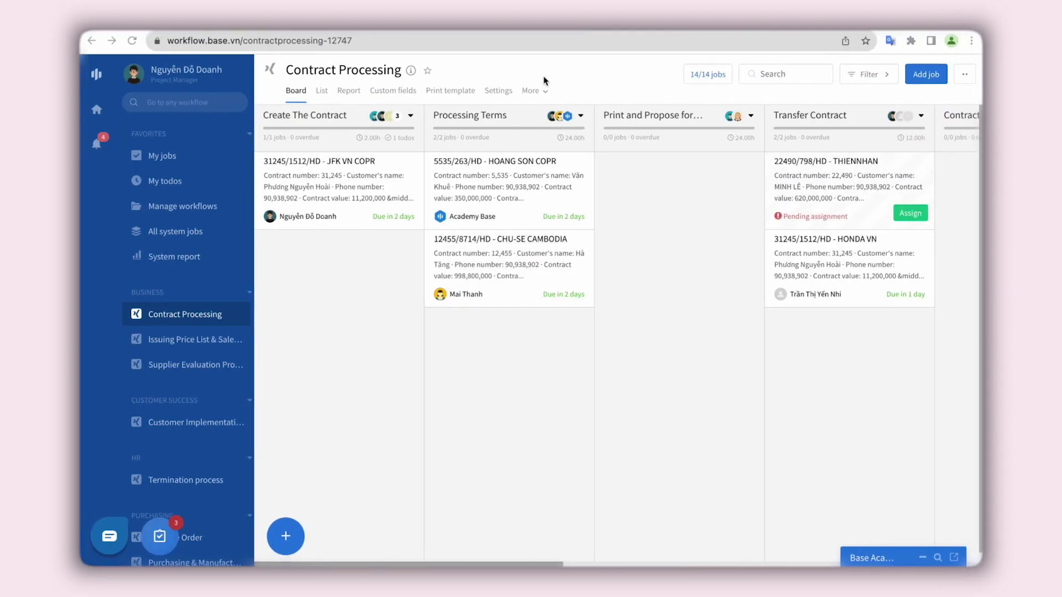
# Step: Set Print and Propose for signature's advanced option to 'Yes, remove' the previous assignee from followers
pyautogui.hscroll(2, 712, 203)
pyautogui.click(703, 116)
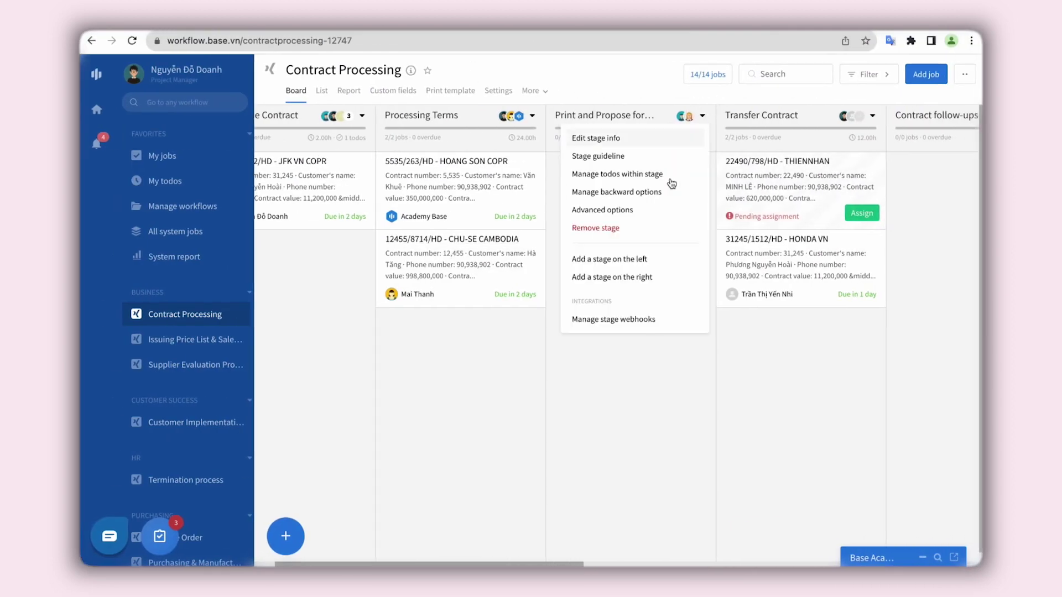
pyautogui.click(657, 216)
pyautogui.click(517, 342)
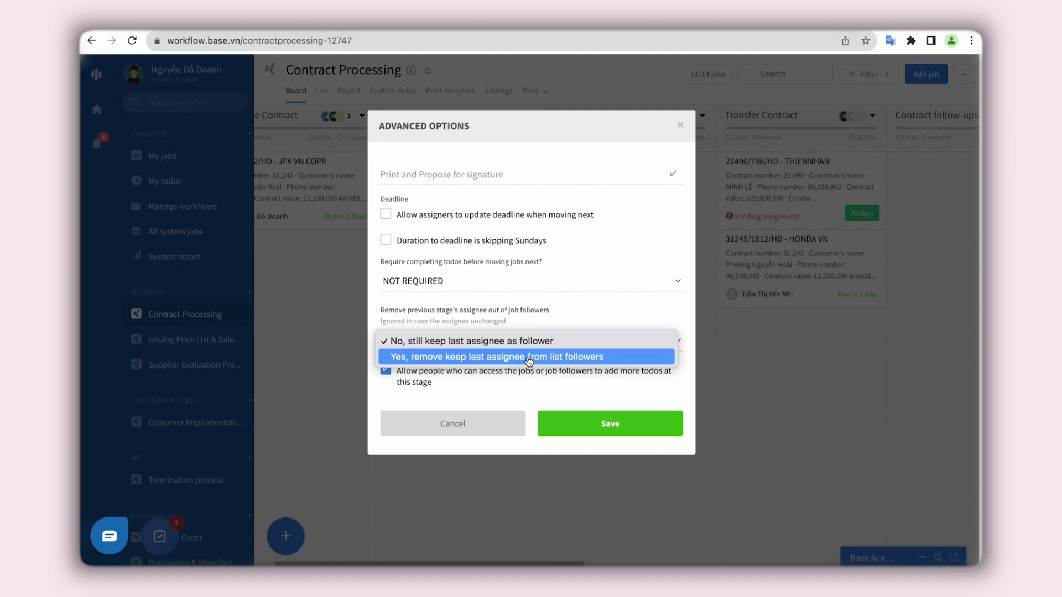
pyautogui.click(530, 358)
pyautogui.click(577, 430)
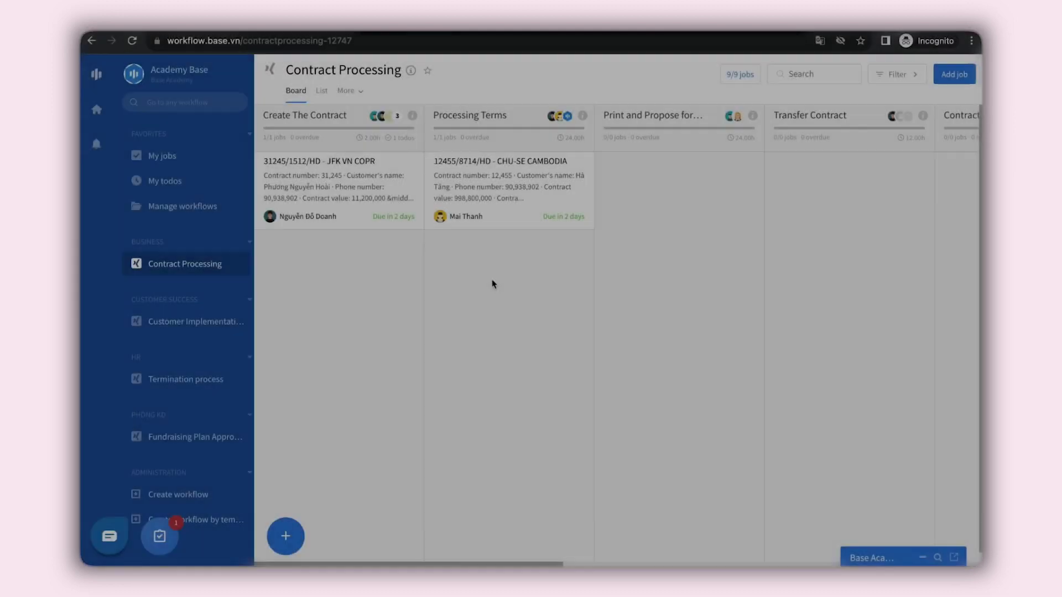
pyautogui.hscroll(3, 492, 282)
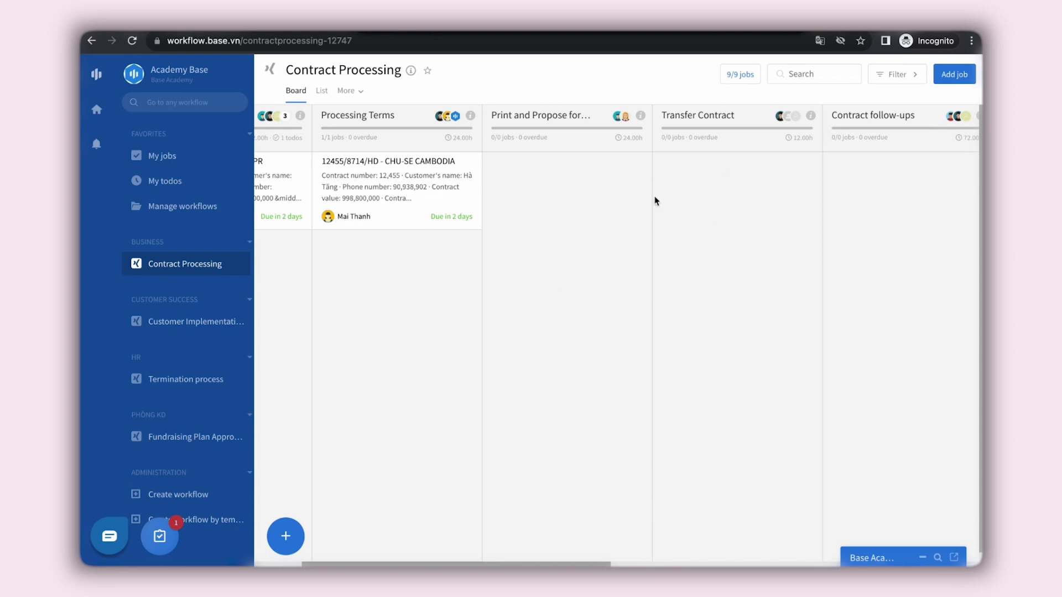
pyautogui.hscroll(1, 652, 235)
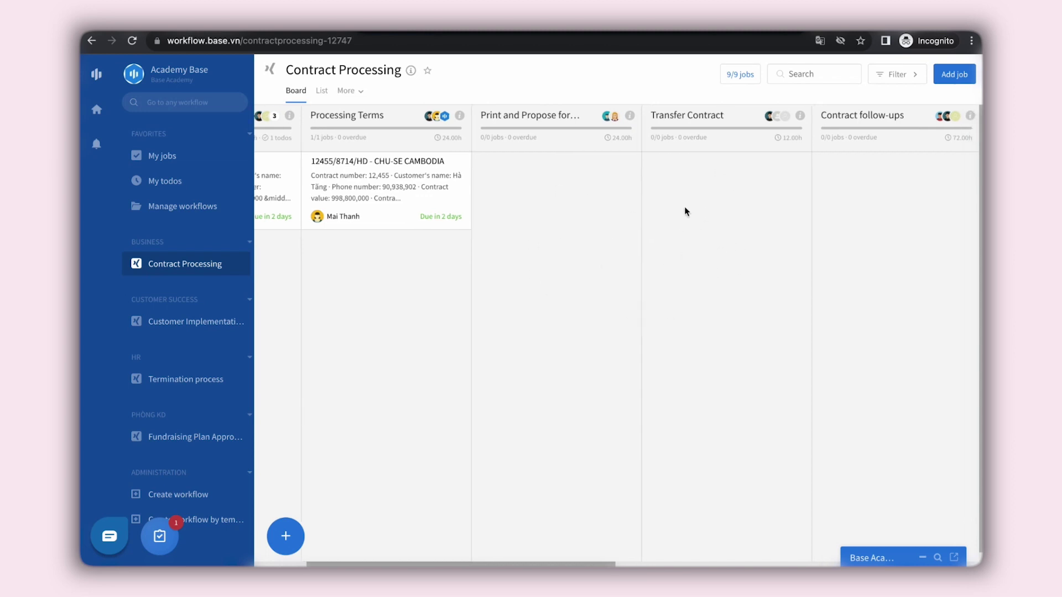